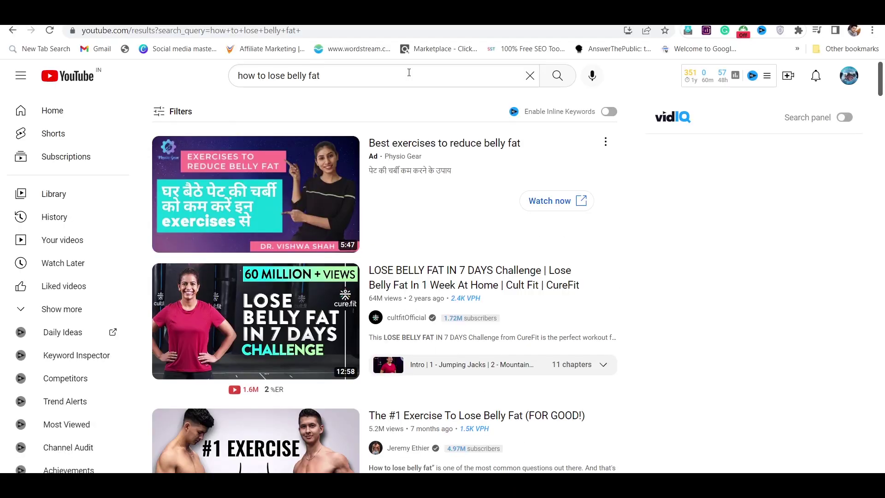
Browse YouTube's autocomplete suggestions for the belly fat query
click(409, 73)
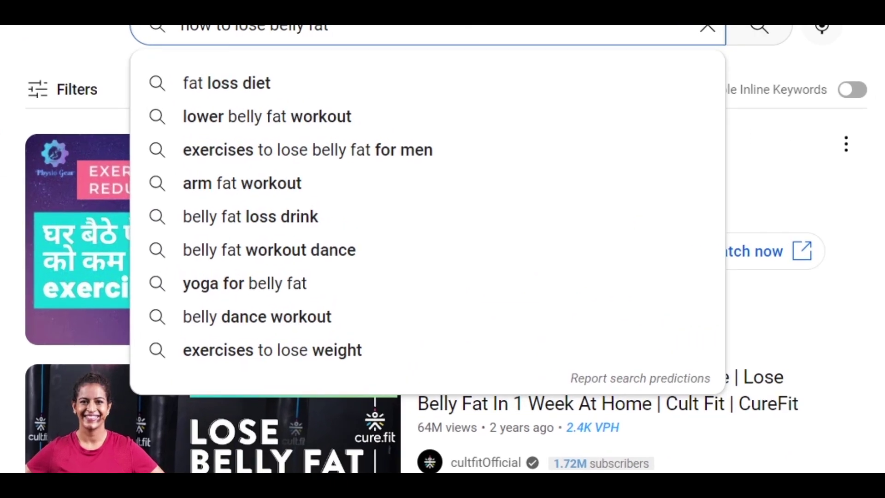
key(Down)
key(Down)
key(Down)
key(Down)
key(Down)
key(Down)
key(Down)
key(Down)
key(Down)
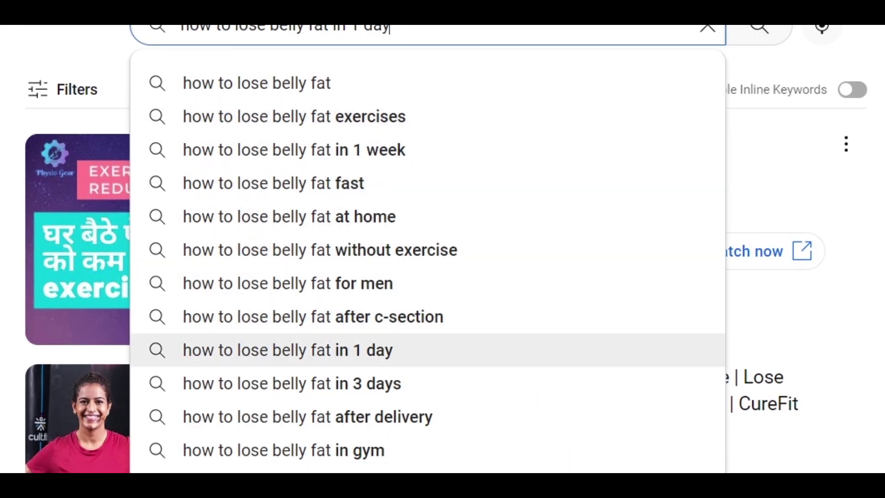
key(Up)
key(Down)
key(Down)
key(Down)
key(Down)
key(Down)
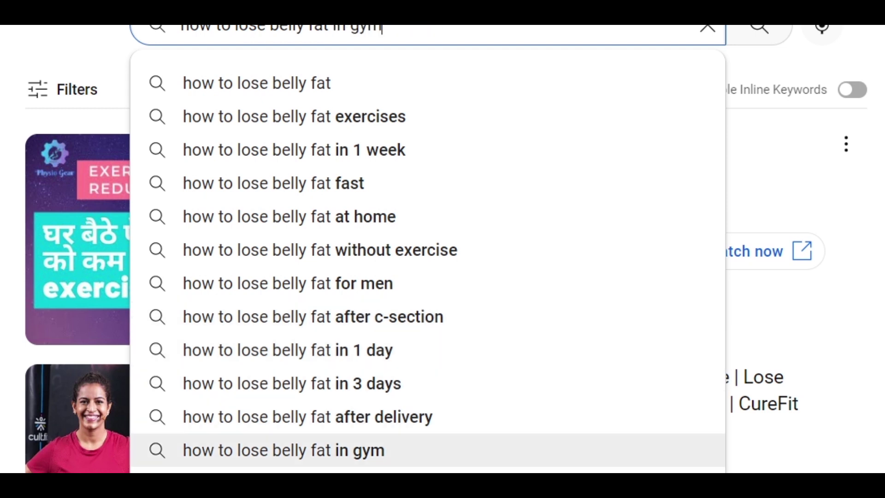
key(Down)
key(Down)
Search 'how to lose belly fat' and scroll through the results
key(Return)
scroll(266, 236, down, 5)
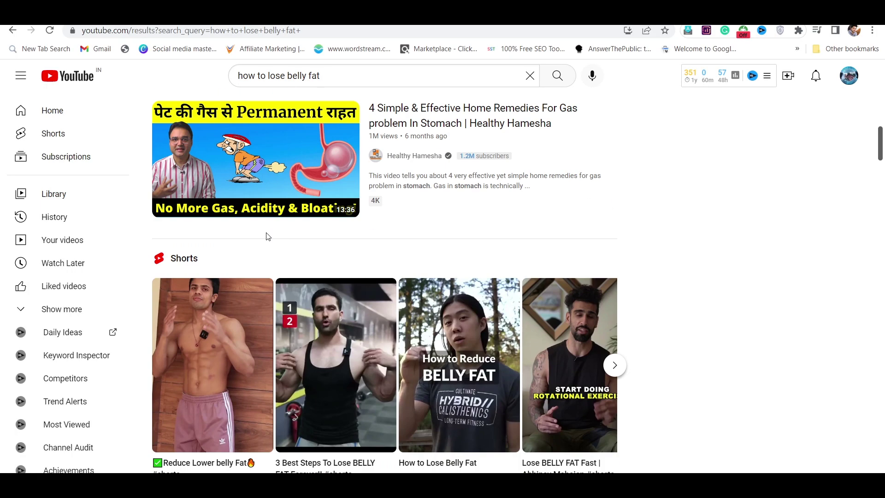
scroll(339, 242, down, 10)
scroll(624, 291, down, 8)
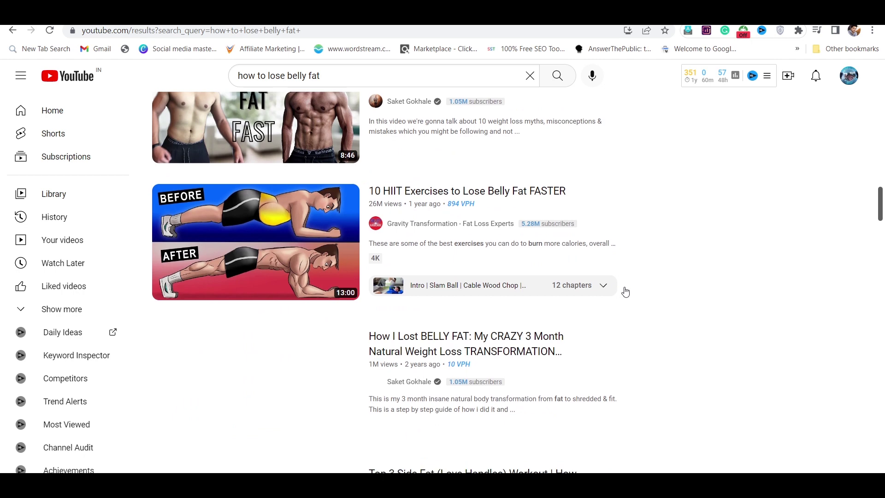
scroll(626, 291, down, 5)
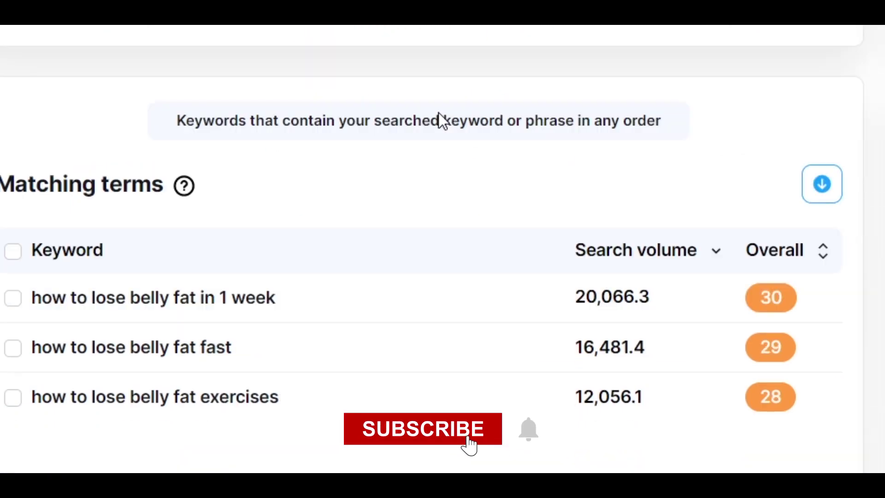
Scroll vidIQ's 'how to lose belly fat' report from the score 36 gauge to the matching terms
scroll(438, 113, down, 3)
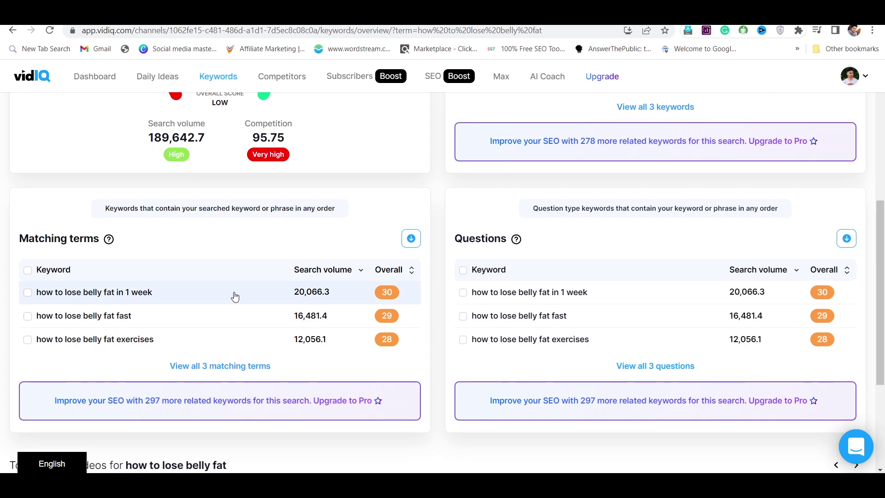
scroll(300, 292, down, 3)
scroll(308, 289, up, 7)
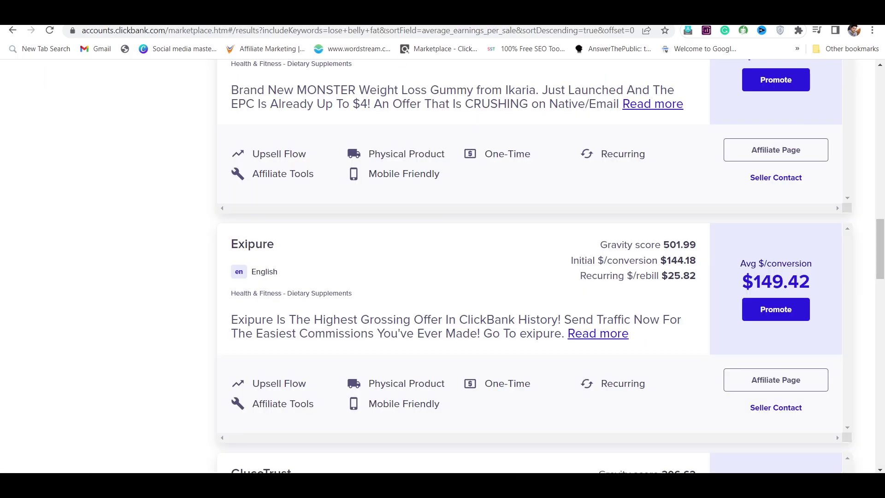
Scroll through ClickBank's lose-belly-fat offers sorted by average earnings
scroll(613, 226, up, 4)
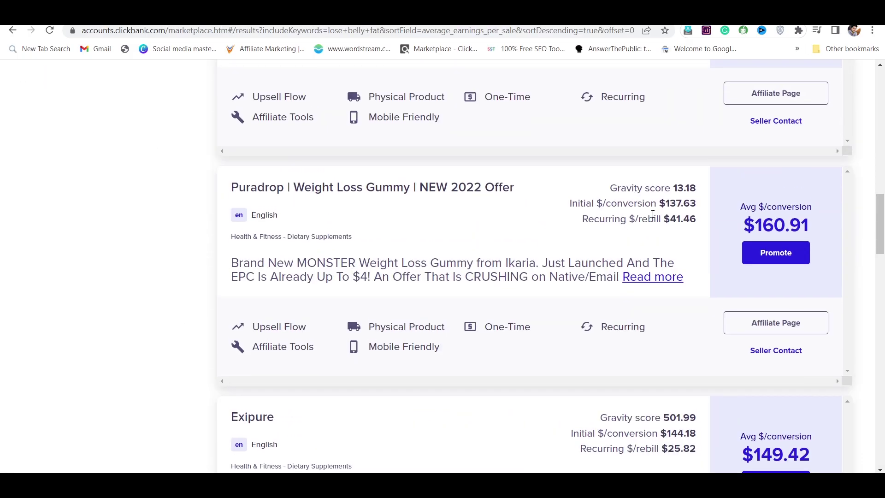
scroll(653, 215, down, 1)
scroll(655, 217, up, 7)
scroll(306, 322, up, 4)
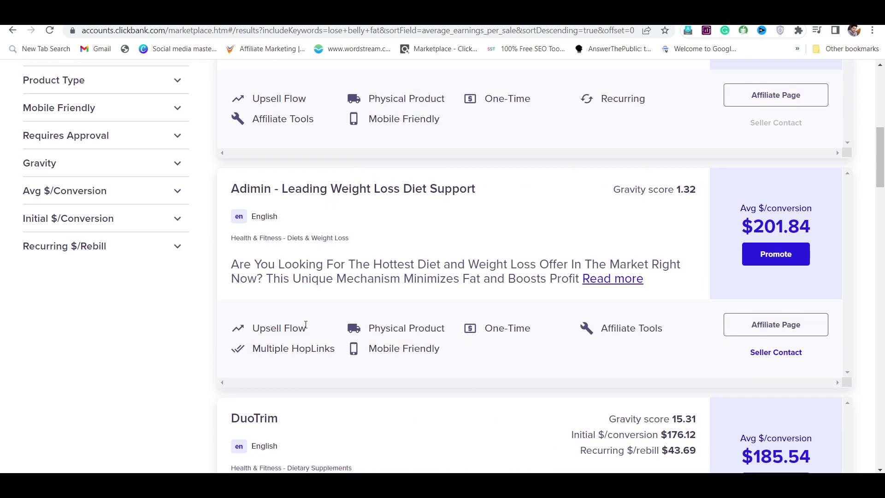
scroll(310, 318, down, 7)
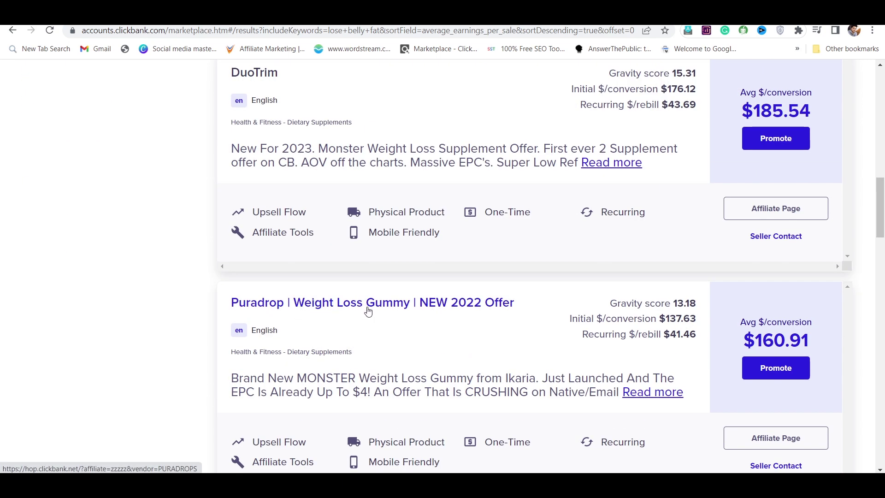
scroll(761, 219, down, 3)
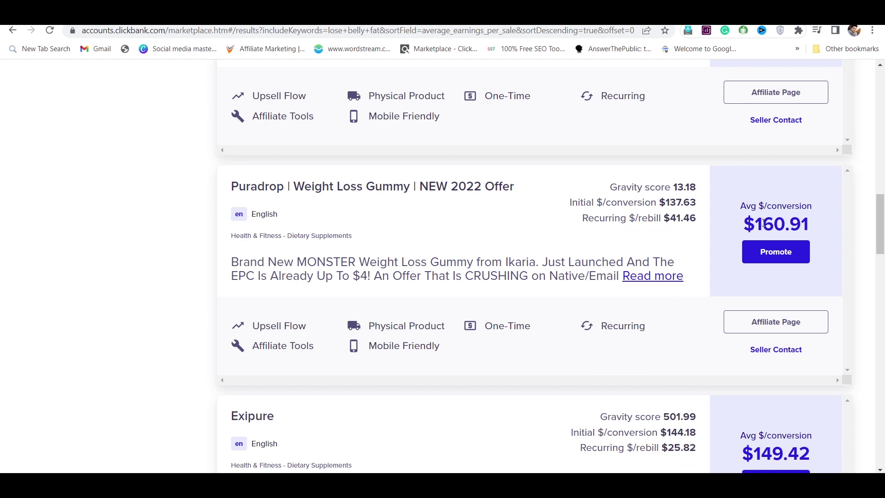
scroll(694, 233, down, 4)
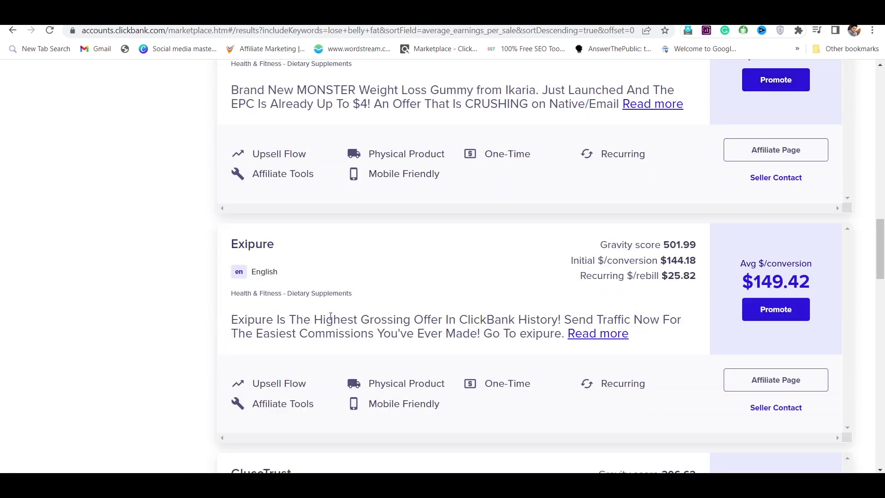
Highlight Exipure's top-grossing claim and its $149.42 average per conversion
drag(316, 319, 497, 322)
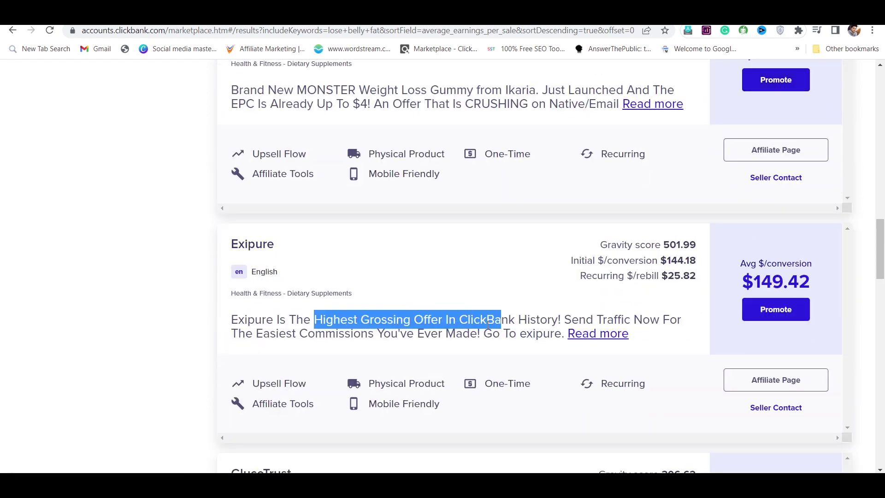
scroll(553, 300, down, 3)
drag(744, 163, 780, 159)
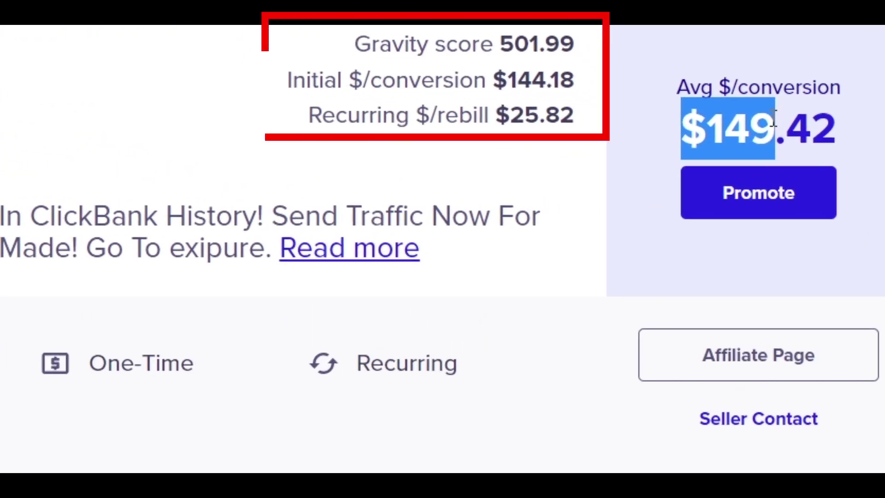
click(707, 139)
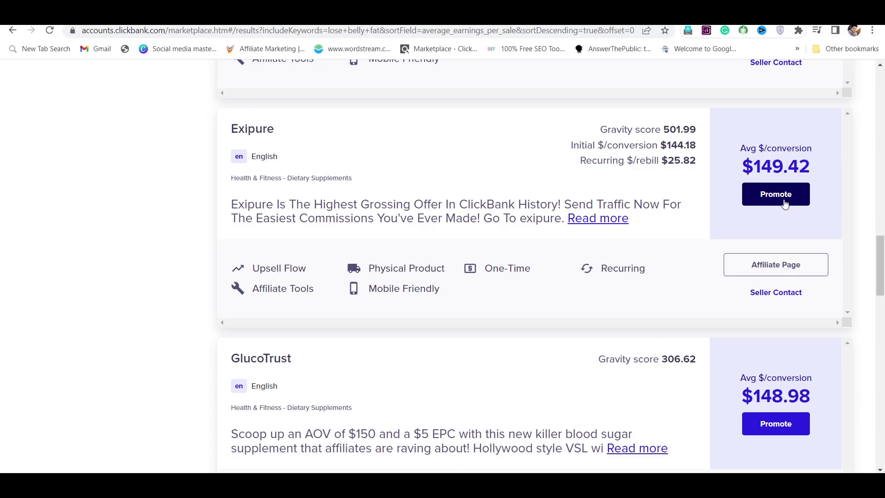
Open Exipure's HopLink form and select its Nickname Account and Tracking ID fields
click(782, 196)
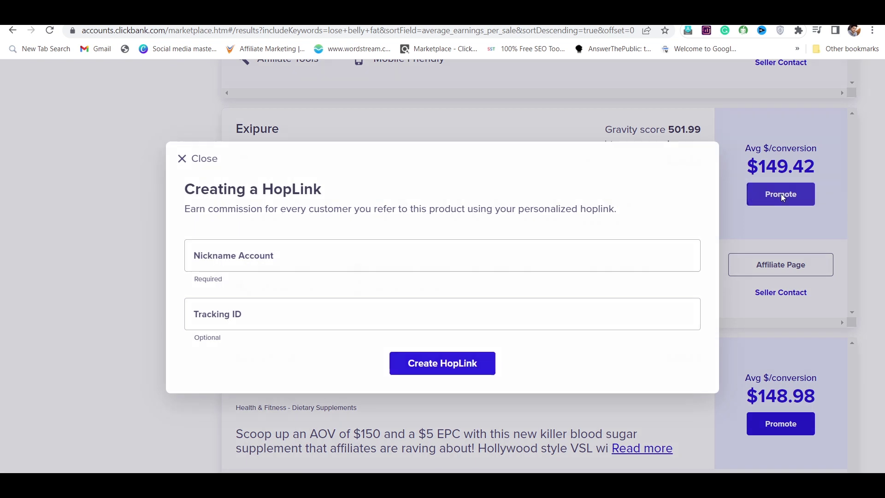
click(246, 253)
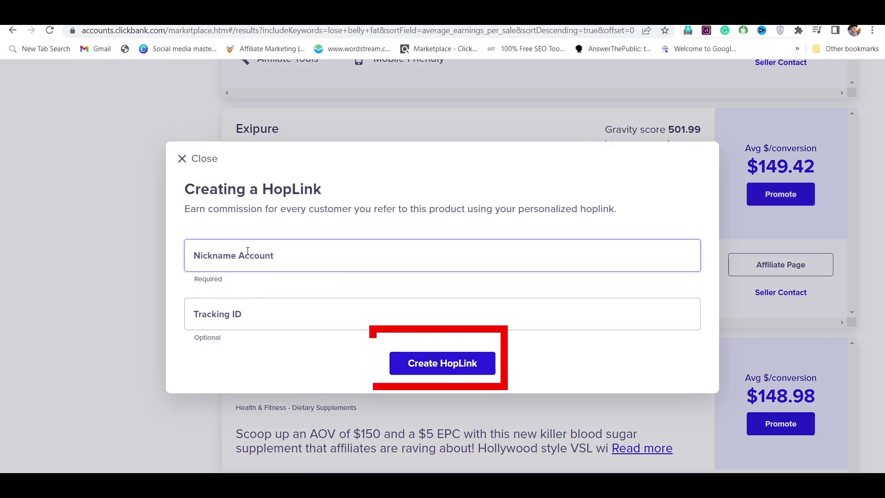
click(247, 319)
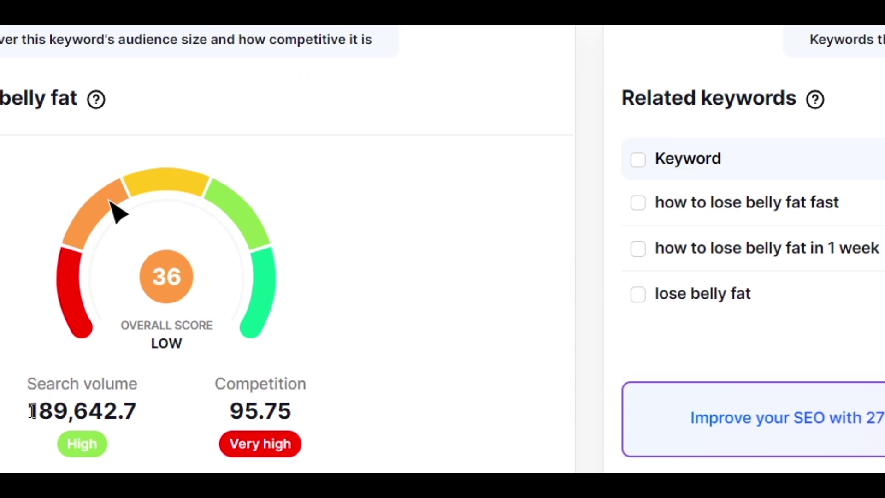
Highlight the 189,642 search volume and enter 200 in Calculator
drag(31, 410, 119, 415)
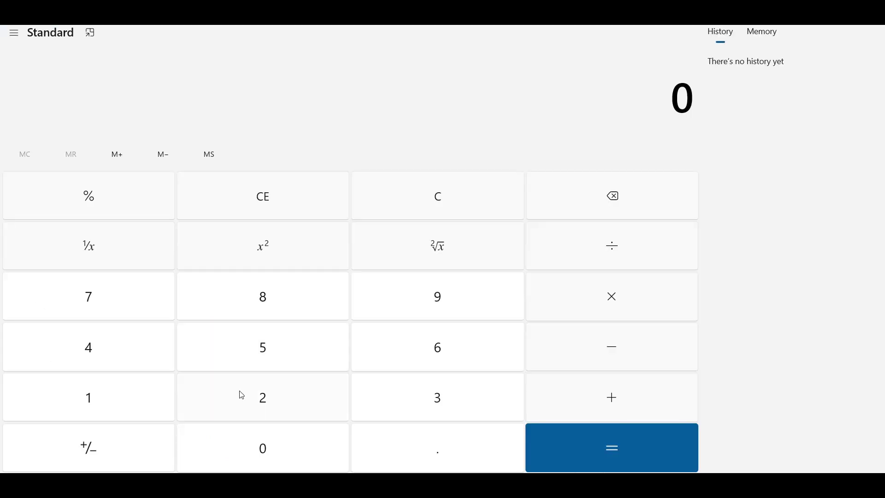
click(240, 394)
double_click(282, 442)
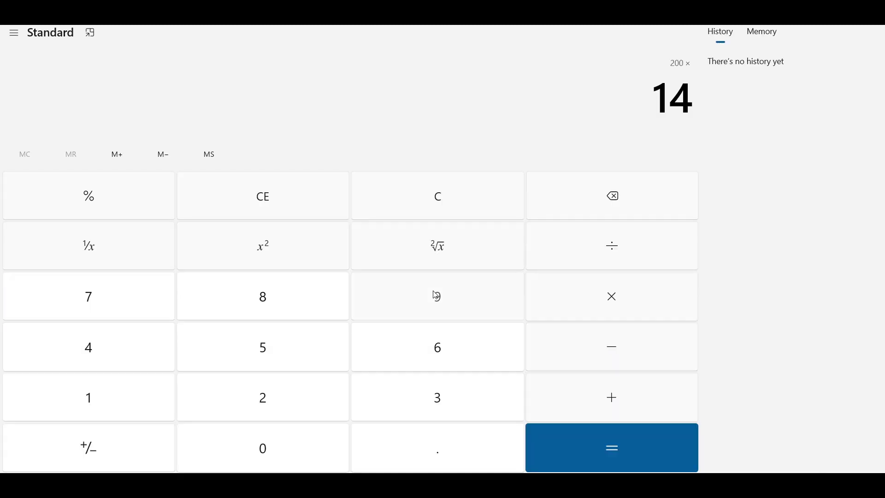
Multiply 200 by 149 in Calculator and highlight the 29,800 result
click(438, 297)
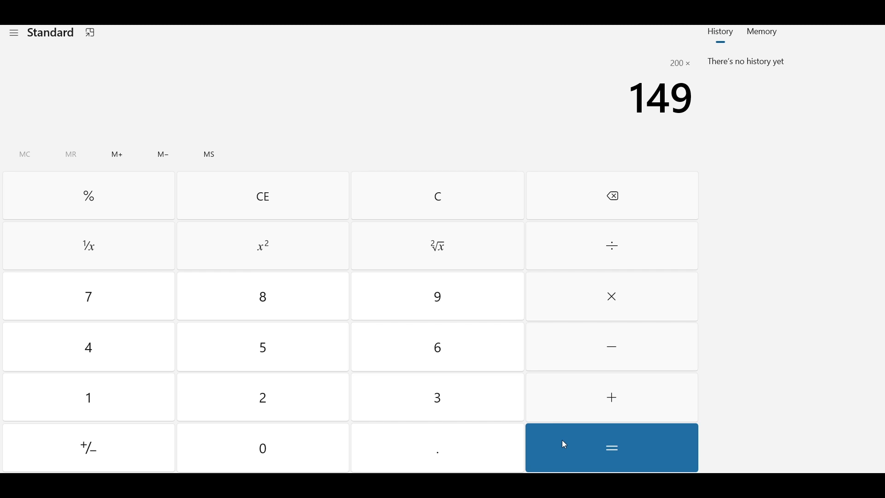
click(616, 435)
drag(577, 102, 689, 101)
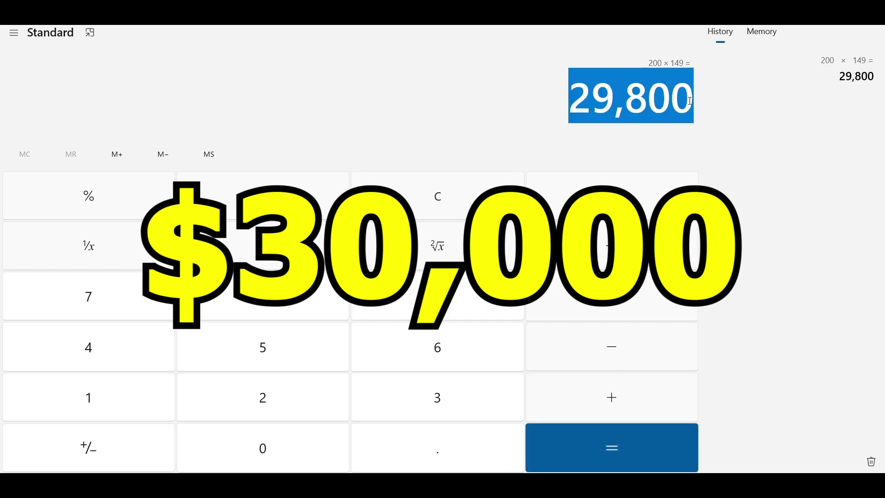
click(673, 119)
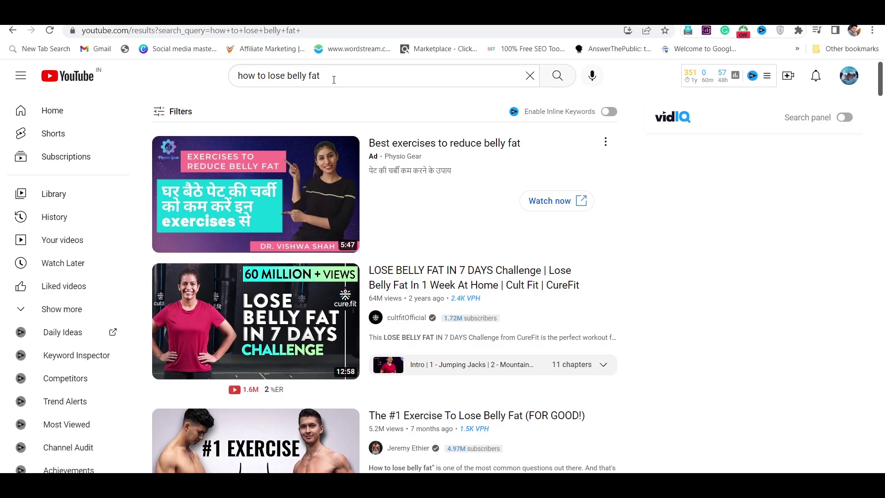
Ask ChatGPT to 'write a script for 10 way how to lose belly fat'
click(334, 79)
triple_click(314, 80)
key(ctrl+c)
click(190, 83)
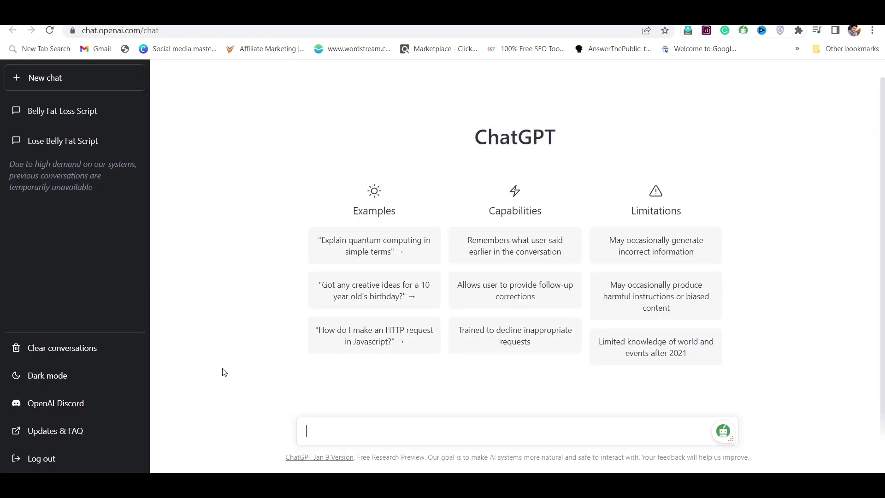
key(ctrl+v)
text(write a script )
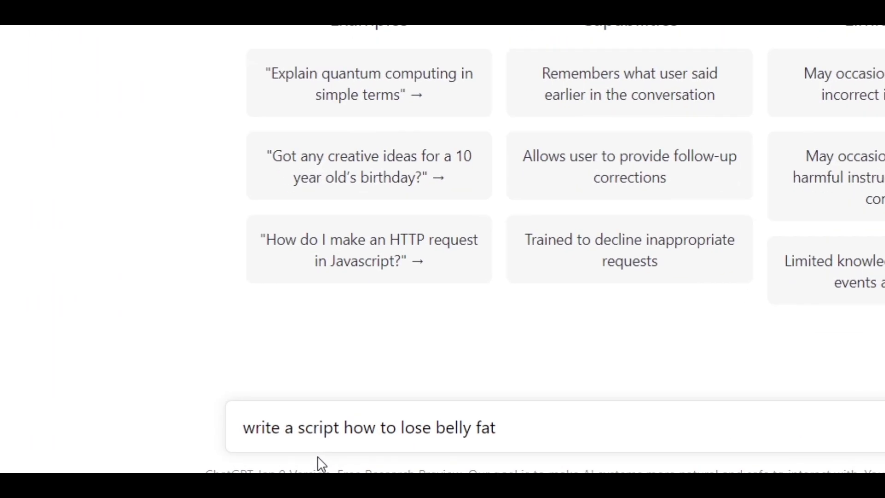
text(for 10 wys)
key(BackSpace)
key(BackSpace)
text(ay)
key(Return)
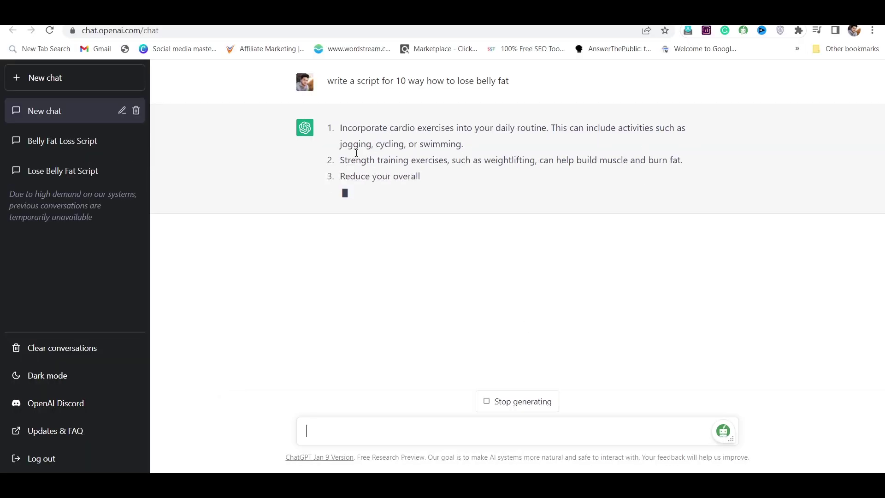
drag(339, 128, 418, 145)
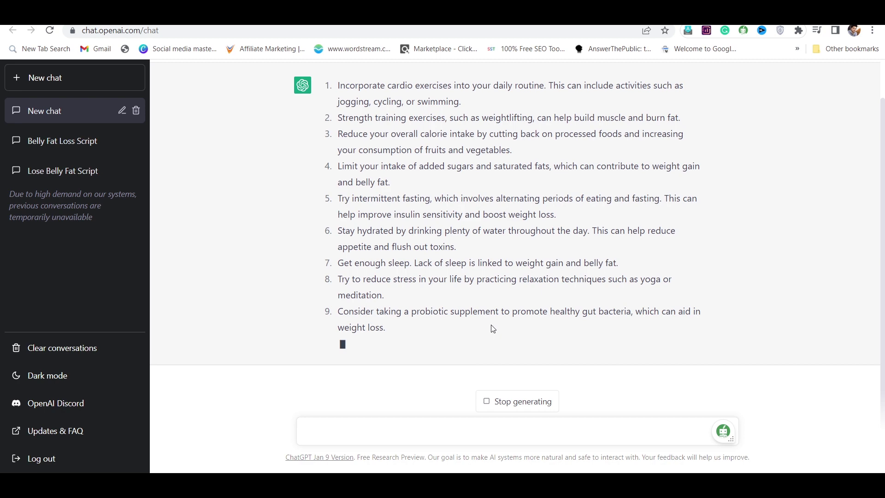
Ask ChatGPT to 'write a youtube intro 10 way how to lose belly fat' and review the reply
click(388, 426)
text(write a youtube i)
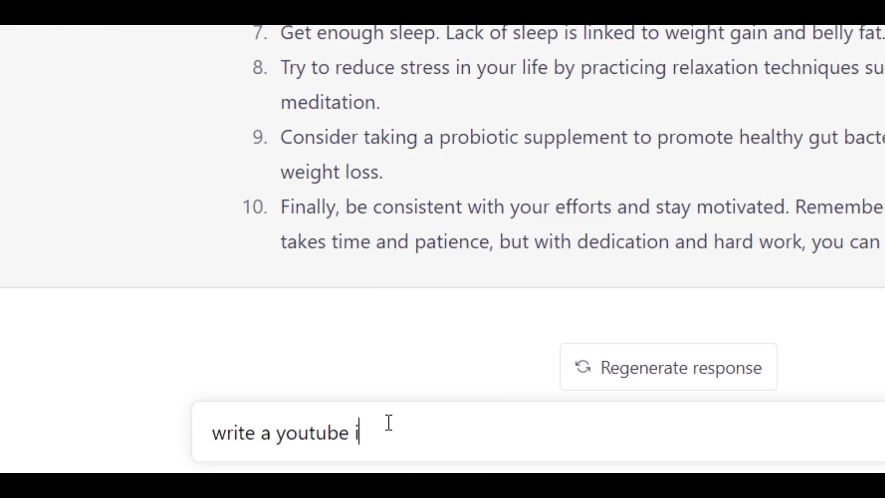
text(ntro 10 way how to lose belly fat)
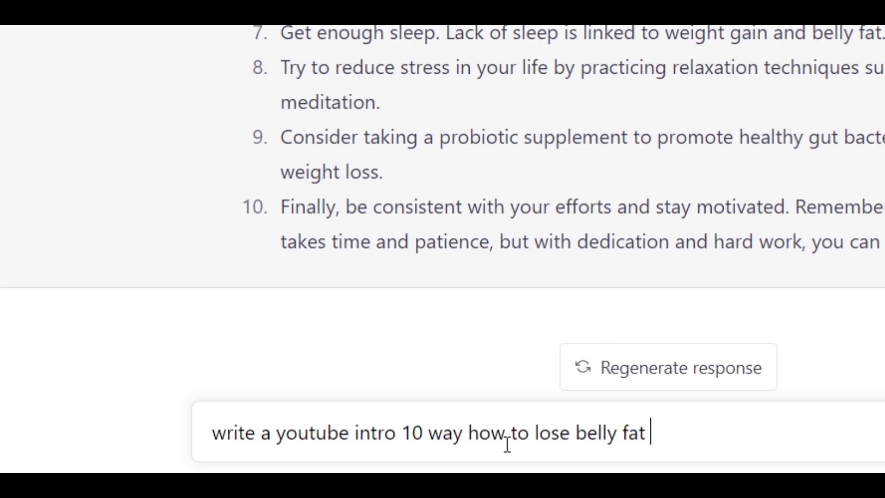
key(Return)
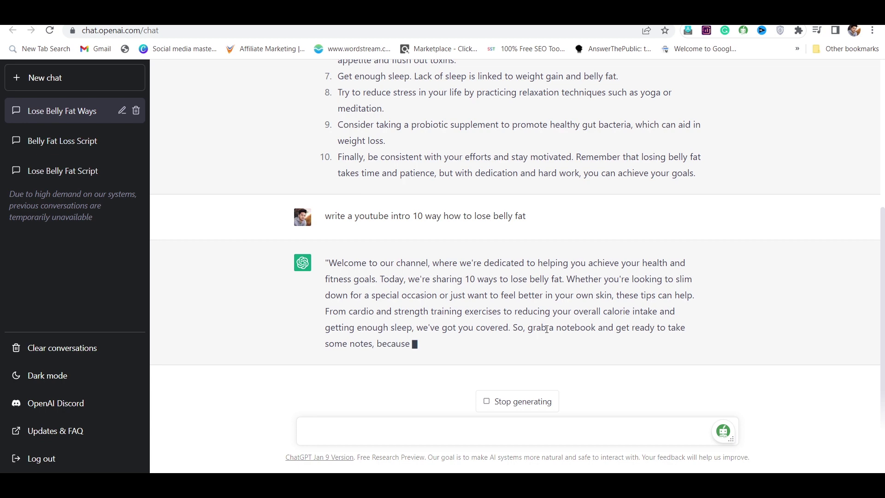
scroll(461, 314, up, 5)
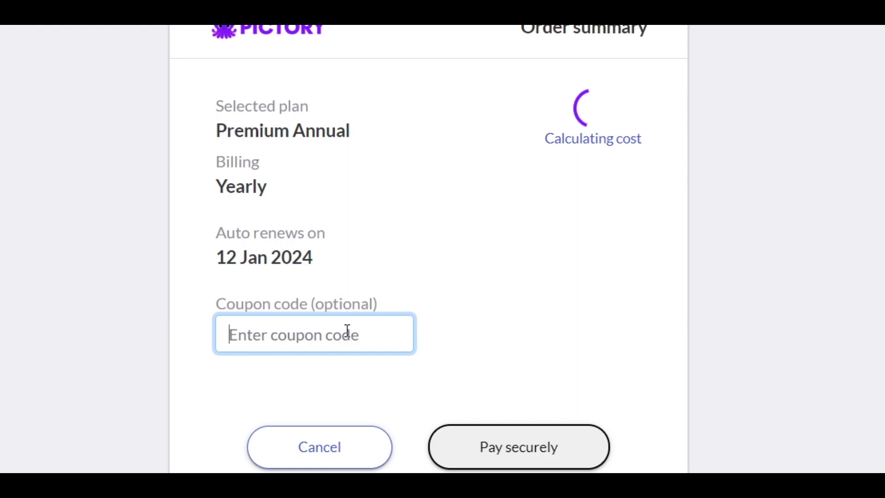
Apply the 20% coupon code and check the $374.40 Premium Annual total
text(gulshan81)
click(508, 423)
drag(601, 445, 671, 454)
click(645, 463)
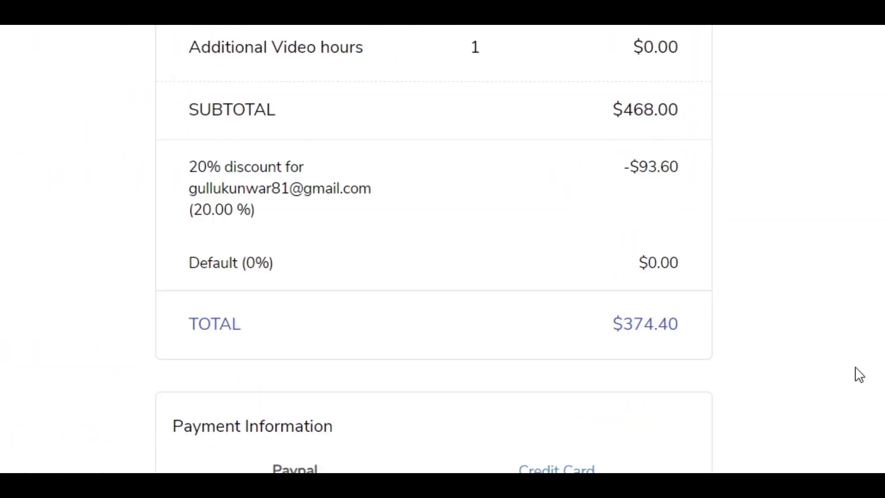
Start a new Script to Video project and select the ChatGPT intro text
scroll(878, 374, down, 4)
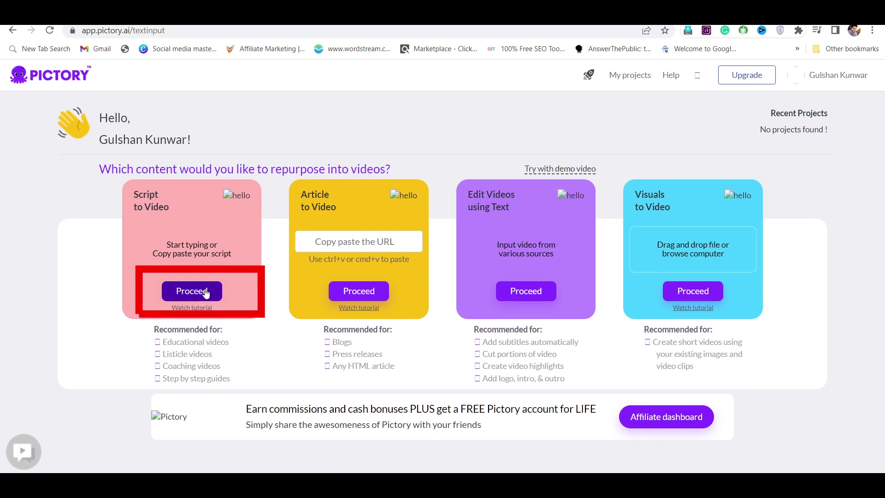
click(190, 292)
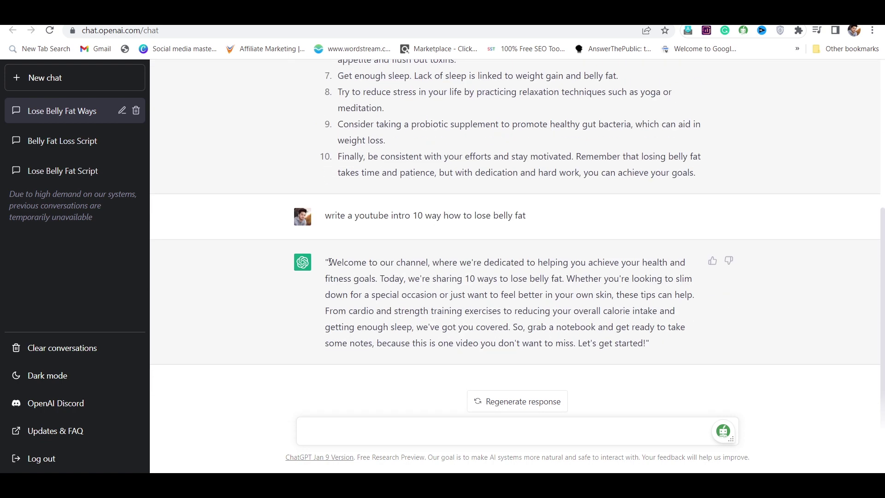
drag(330, 262, 570, 275)
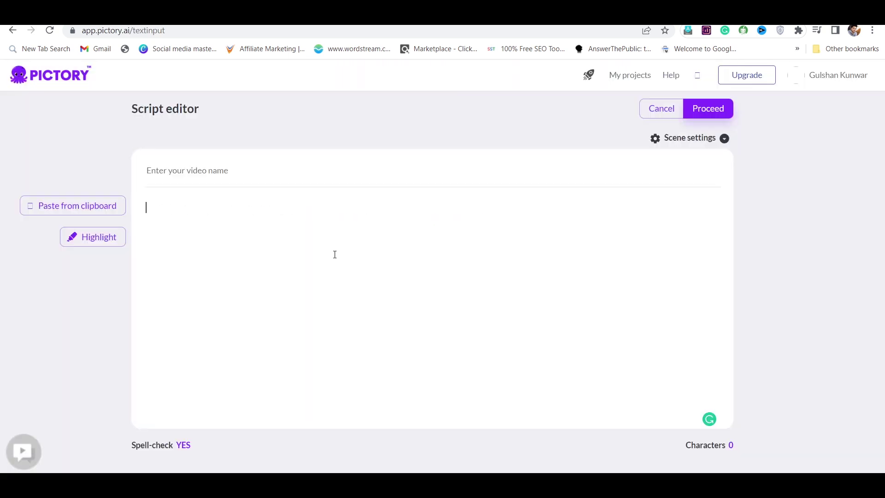
Paste the ChatGPT intro, name the video 'fst', and split the intro sentences onto separate lines
text(Welcome to our channel, where we're dedicated to helping you achieve your health and fitness goals. Today, we're sharing 10 ways to lose belly fat.)
text(fst)
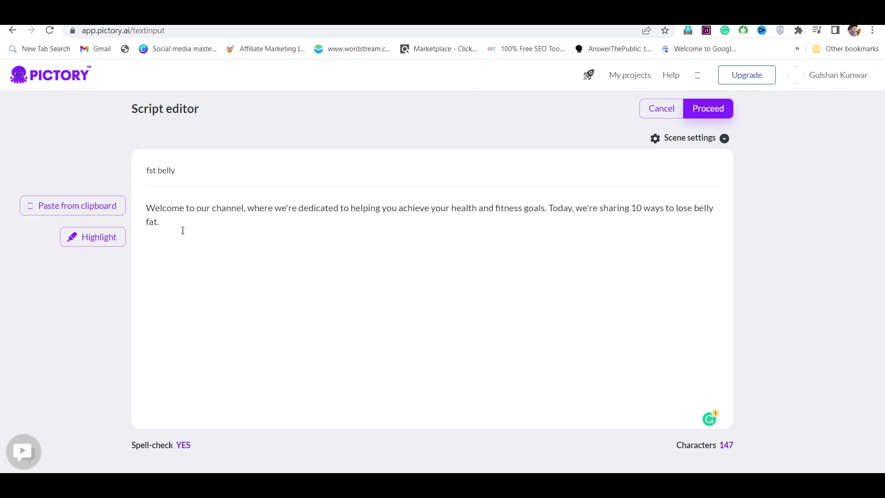
click(248, 208)
key(Return)
click(445, 225)
key(Return)
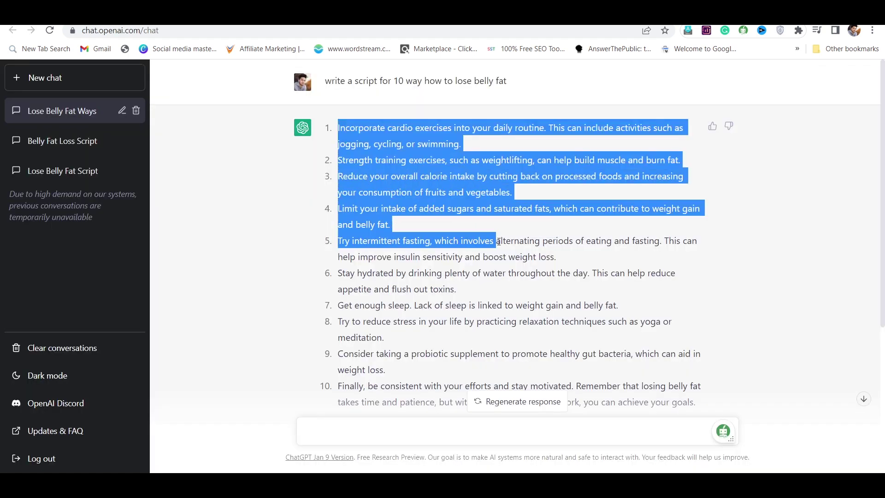
Bring in tips 1–6 and number the cardio tip '1.', breaking it into short lines
drag(705, 245, 714, 287)
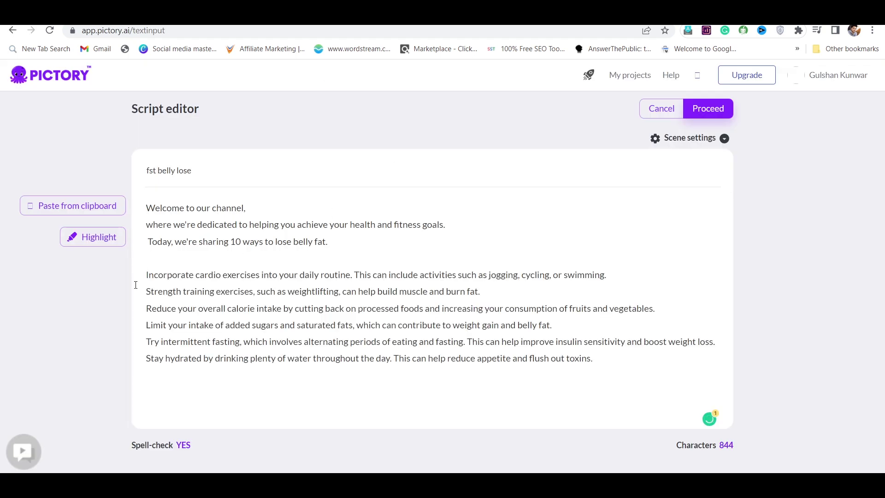
click(146, 275)
text(1.)
click(364, 275)
key(Return)
click(312, 292)
key(Return)
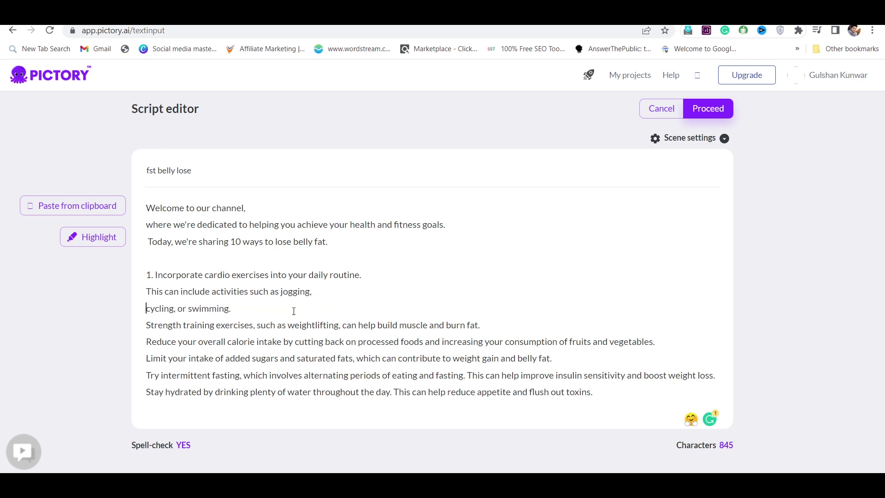
click(175, 308)
key(Return)
Number the Strength and Reduce tips '2.' and '3.' and break them into short lines
click(147, 342)
text(2.)
click(264, 342)
key(Return)
click(237, 361)
key(Return)
click(147, 361)
text(3.)
click(431, 362)
key(Return)
click(355, 393)
key(Return)
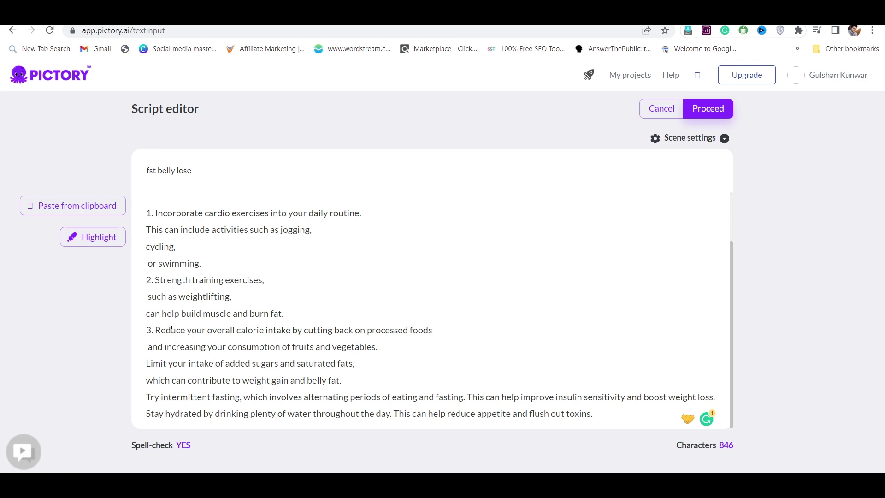
Add tip numbers '4.' and '5.' and start 'which involves' on a new line
text(4. )
text(5.)
click(252, 381)
key(Return)
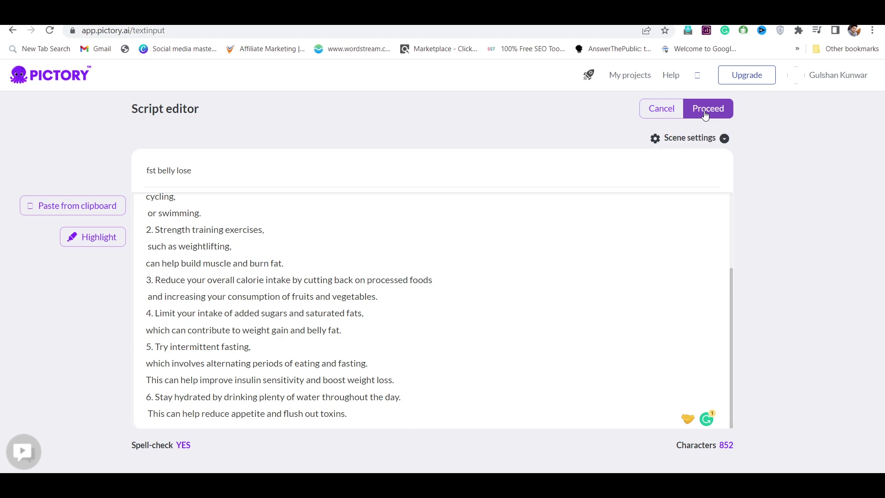
Choose the Lemon template in 16:9 format for the script
click(705, 116)
mouse_move(111, 250)
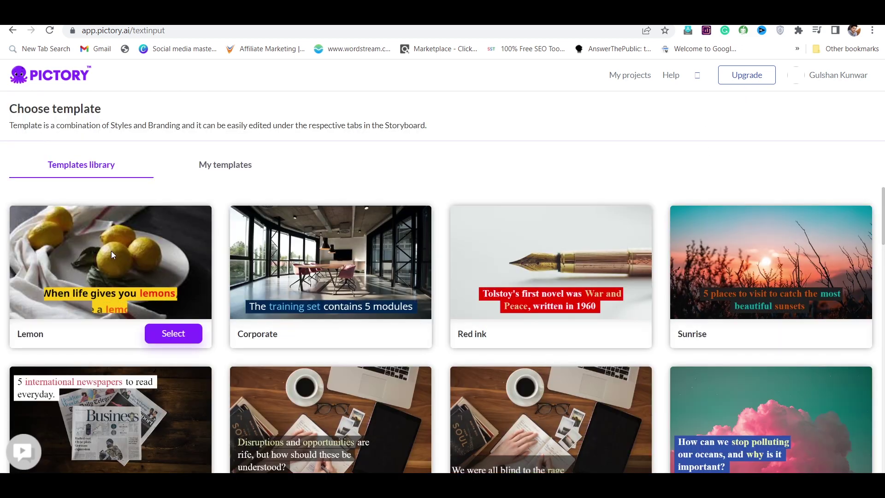
click(173, 335)
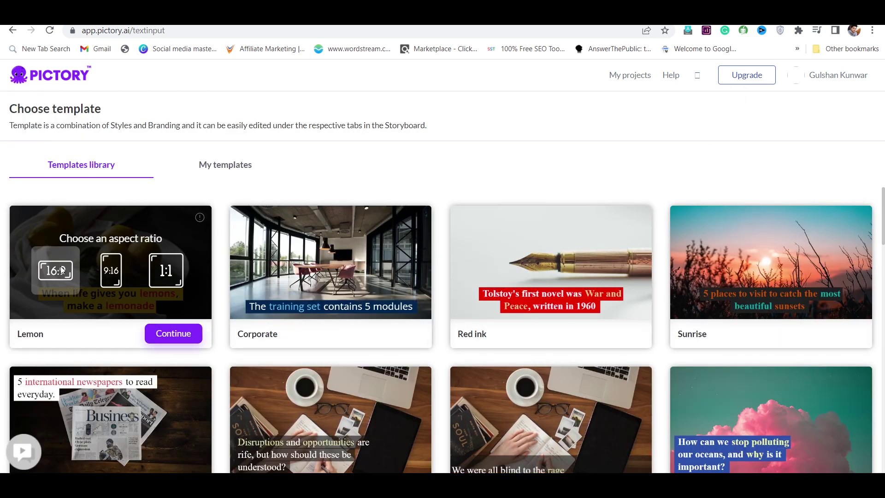
click(159, 340)
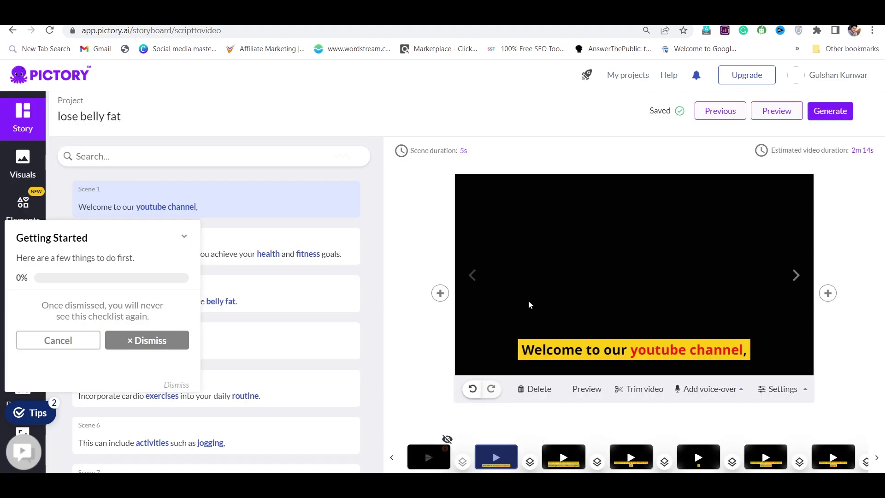
Dismiss the Getting Started checklist and scroll through the Story panel's scene list
click(123, 345)
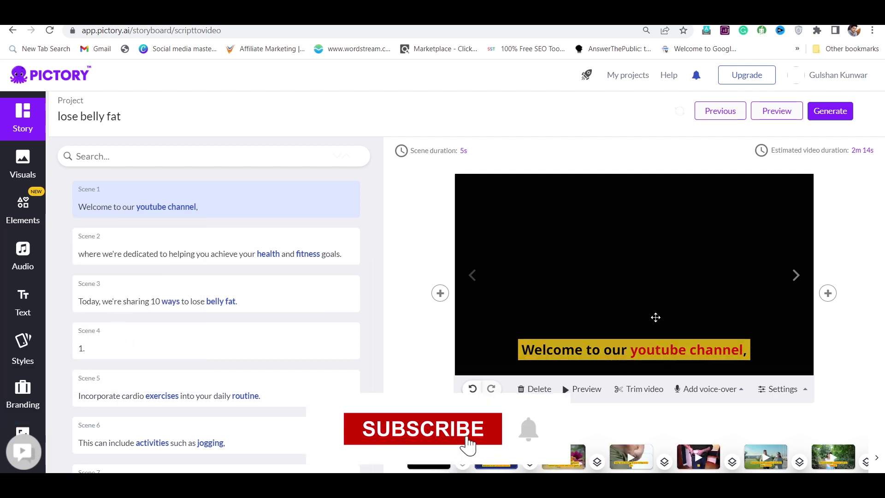
scroll(150, 294, down, 4)
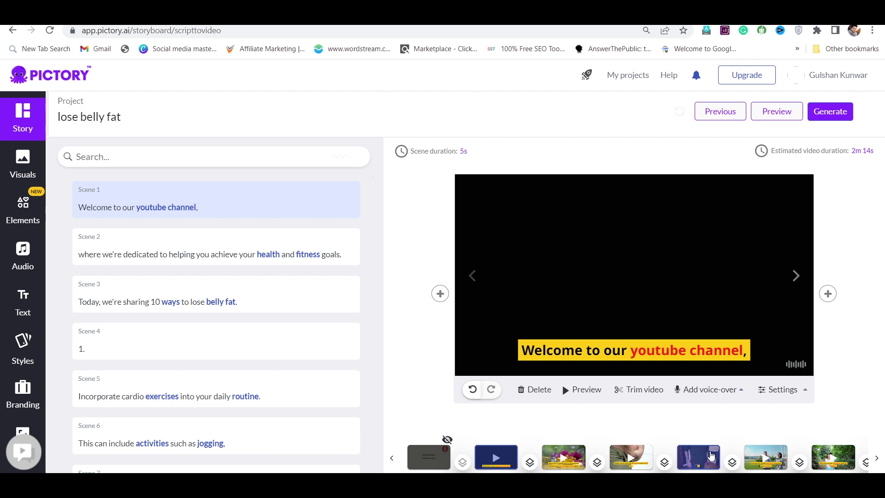
Sample voices, filter to male, and apply the Brian UK English male voice-over
click(22, 259)
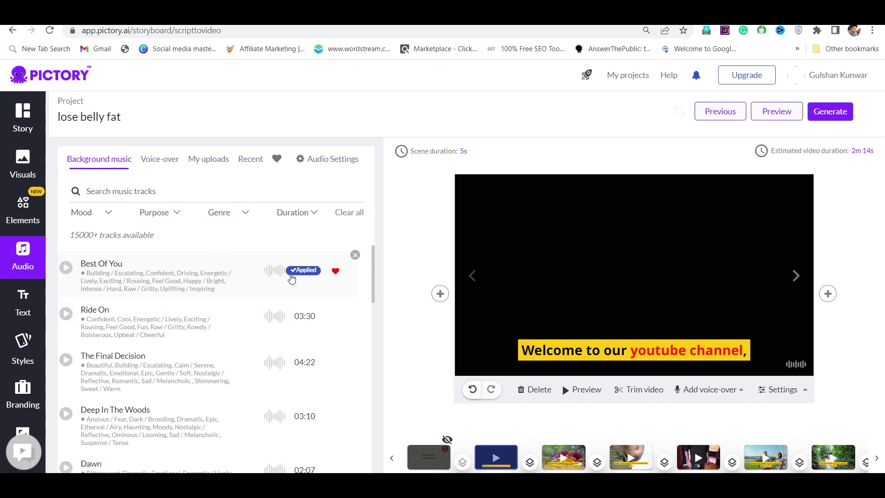
click(161, 160)
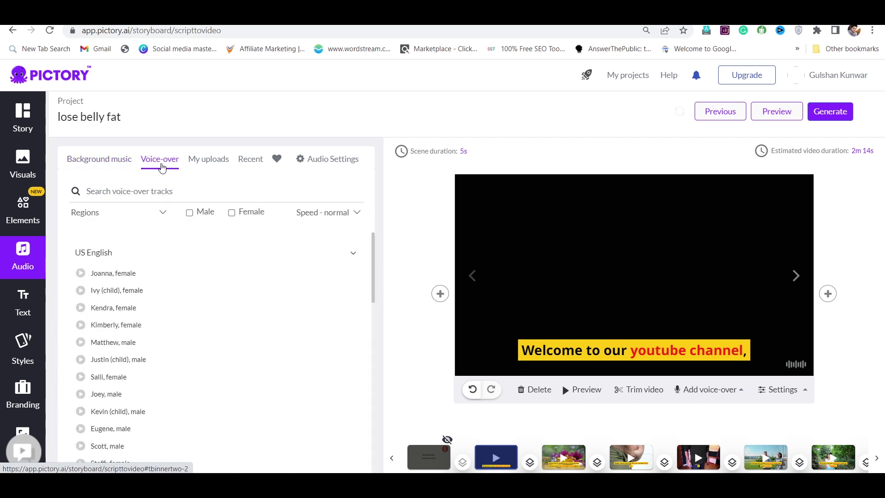
click(82, 274)
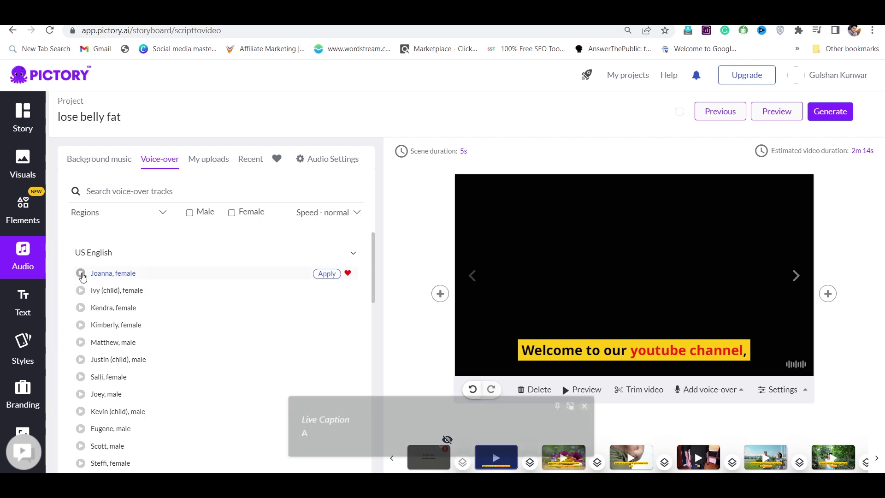
click(589, 406)
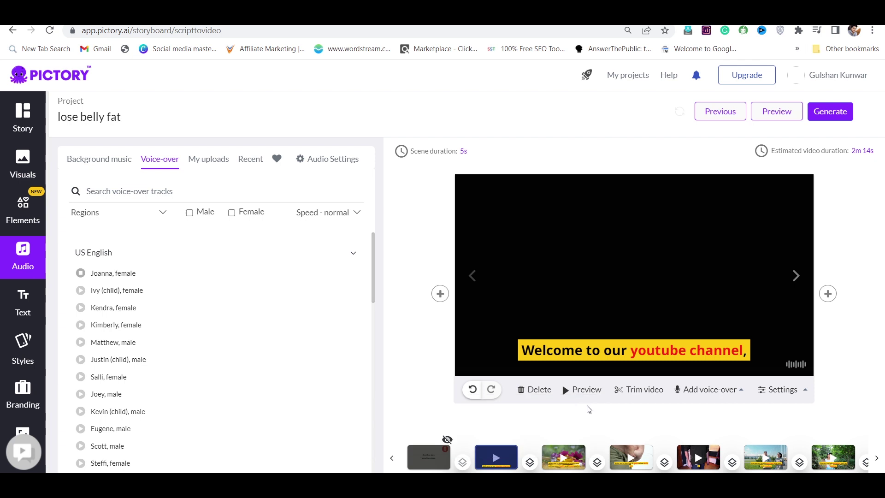
click(189, 212)
scroll(226, 373, down, 3)
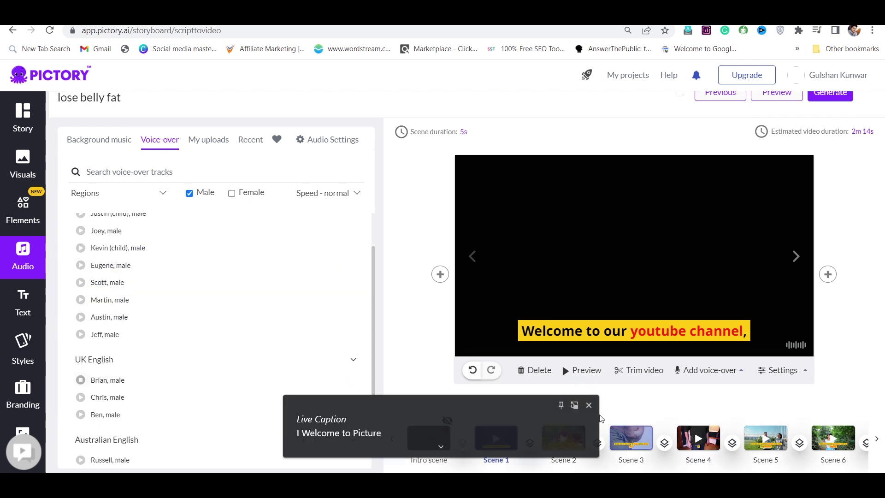
click(590, 406)
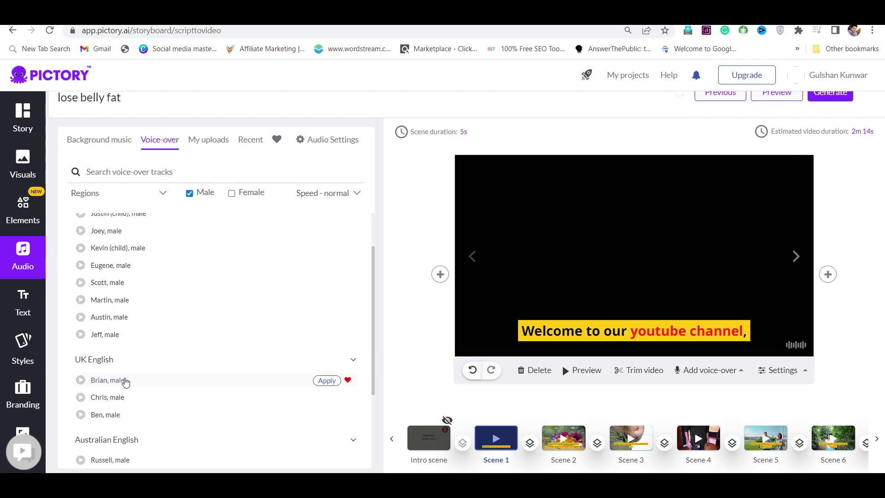
click(333, 384)
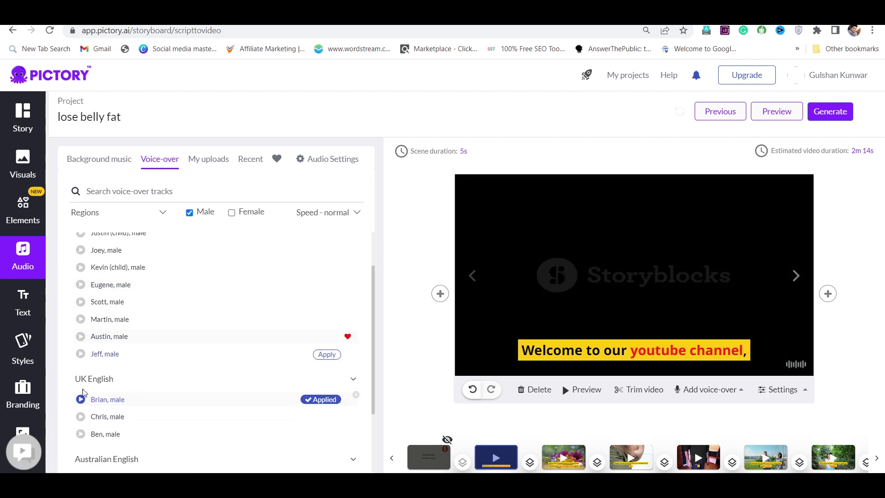
Set the voice-over speed to 129% and preview the whole video
click(338, 215)
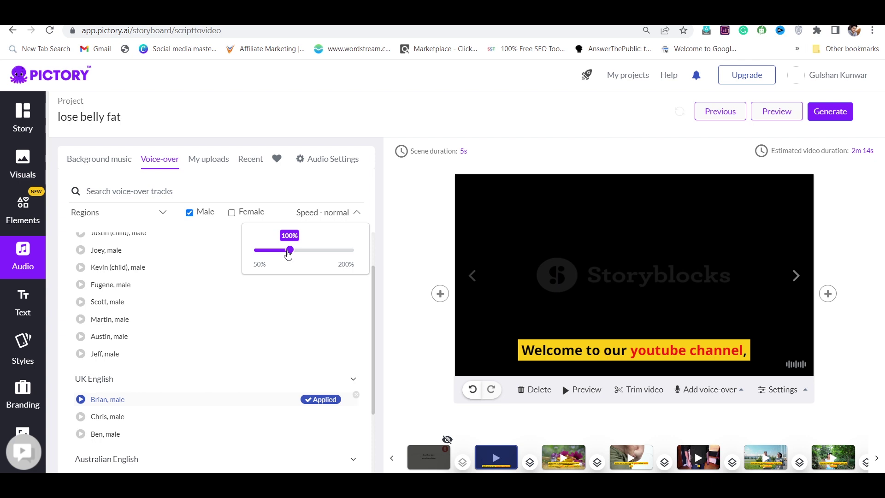
drag(288, 254, 309, 261)
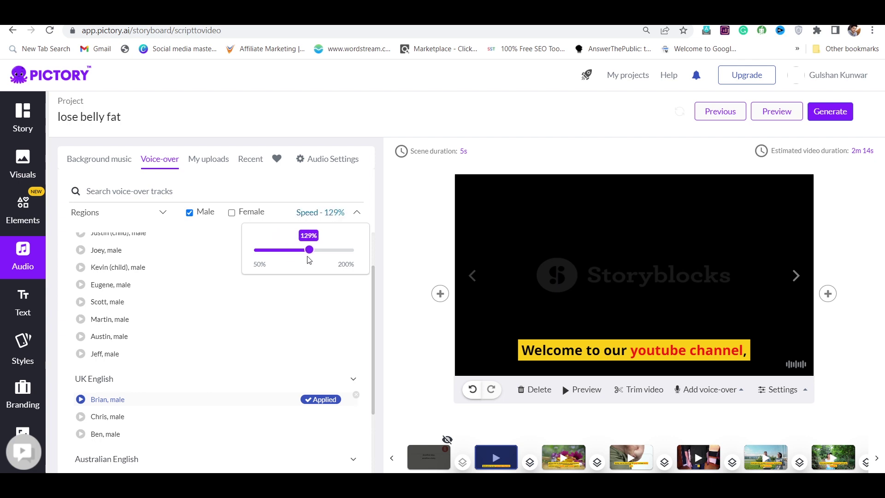
click(779, 113)
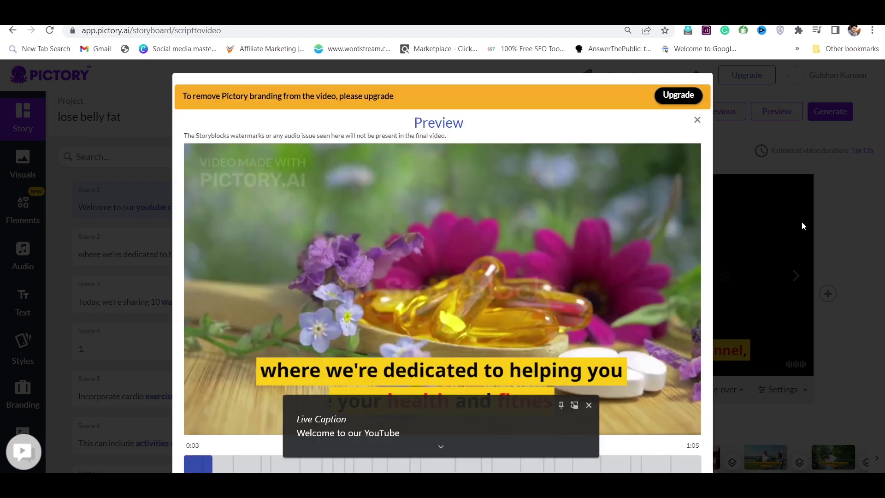
Close the Live Caption box and watch the preview through to Scene 2
click(590, 405)
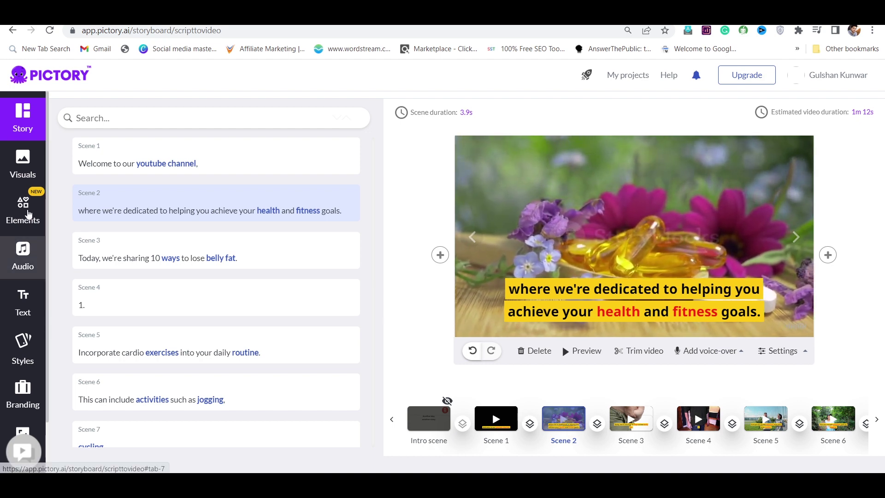
Swap Scene 2's stock visual from the neon gym clip to the woman-exercising-at-home clip
click(21, 177)
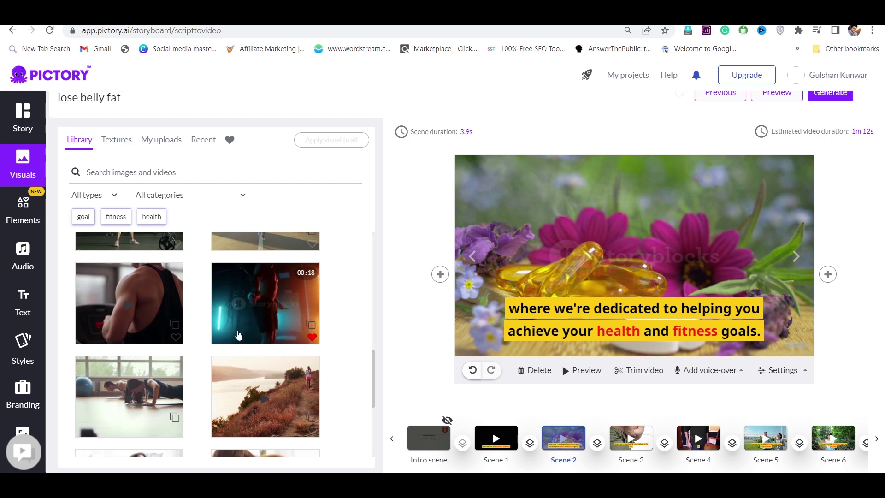
click(268, 309)
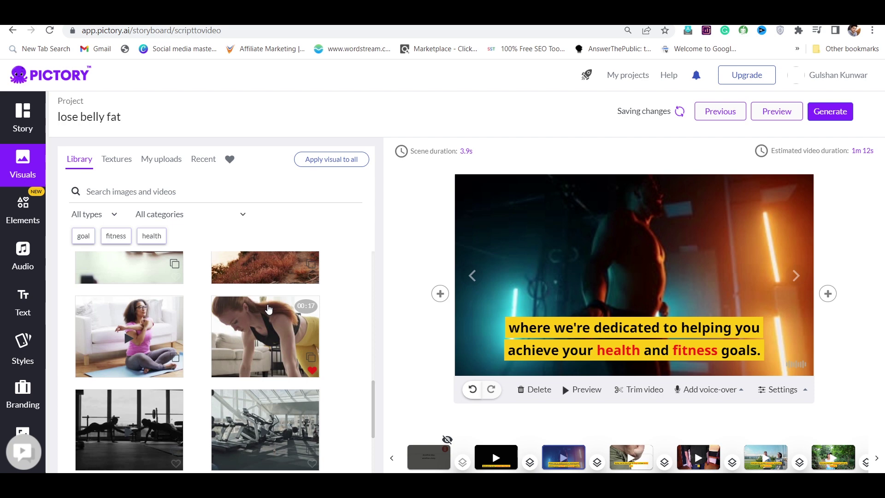
click(268, 309)
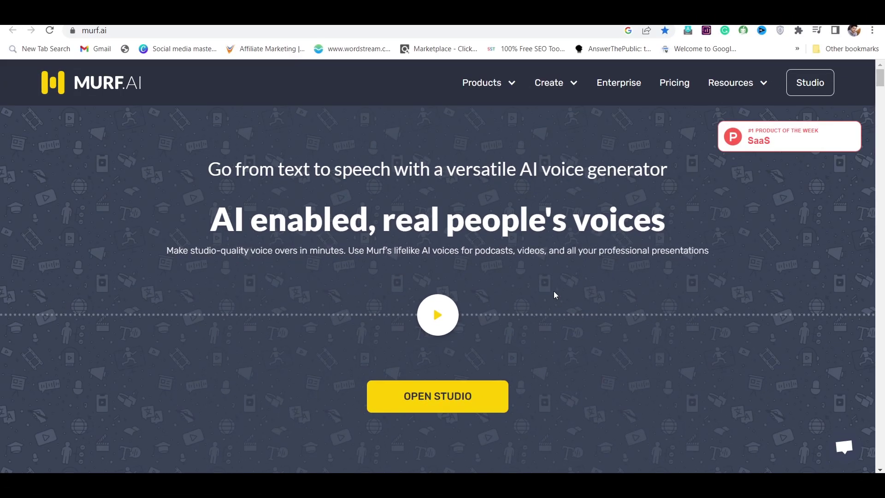
Scroll down and back up the murf.ai homepage
scroll(555, 292, down, 3)
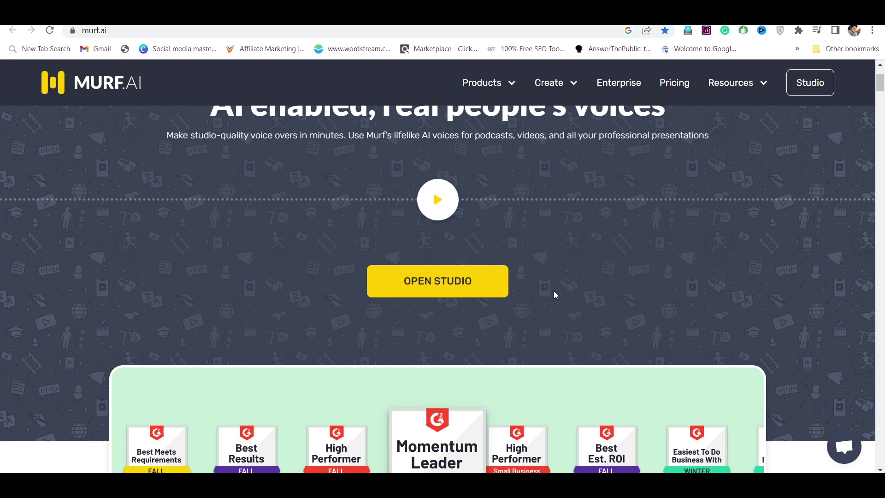
scroll(556, 295, up, 1)
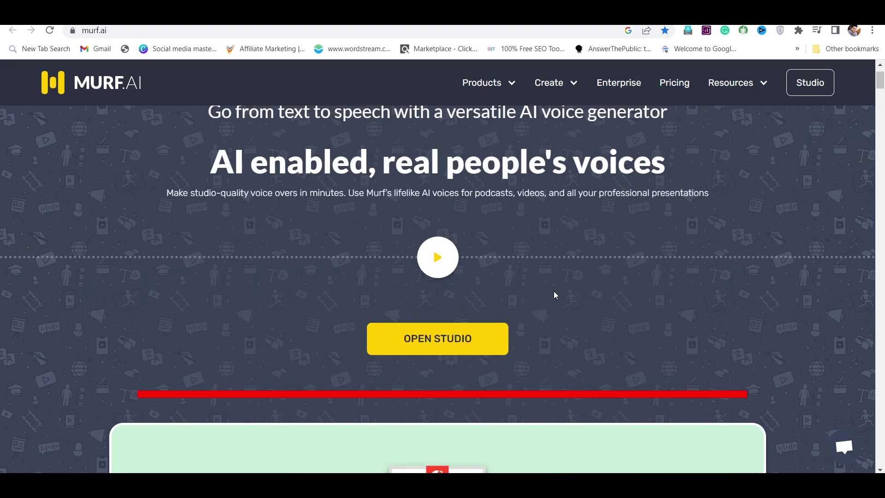
scroll(555, 293, up, 1)
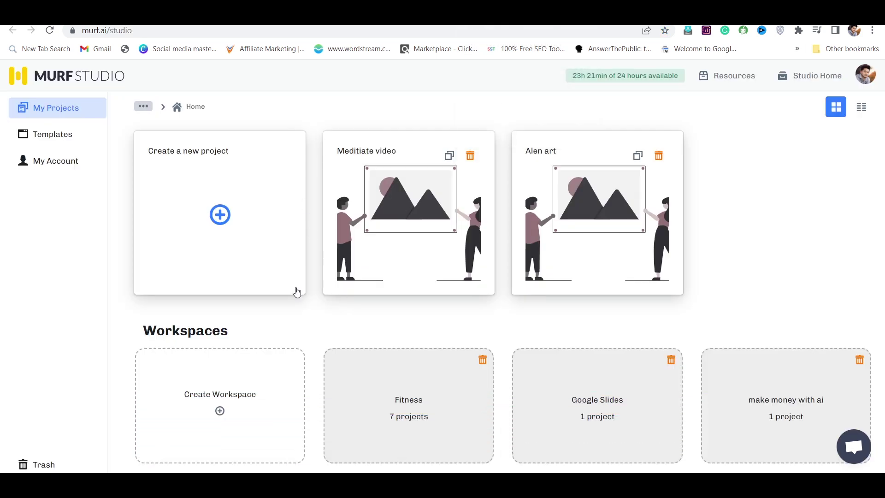
Create a blank Murf project titled 'lose belly fat.'
click(217, 231)
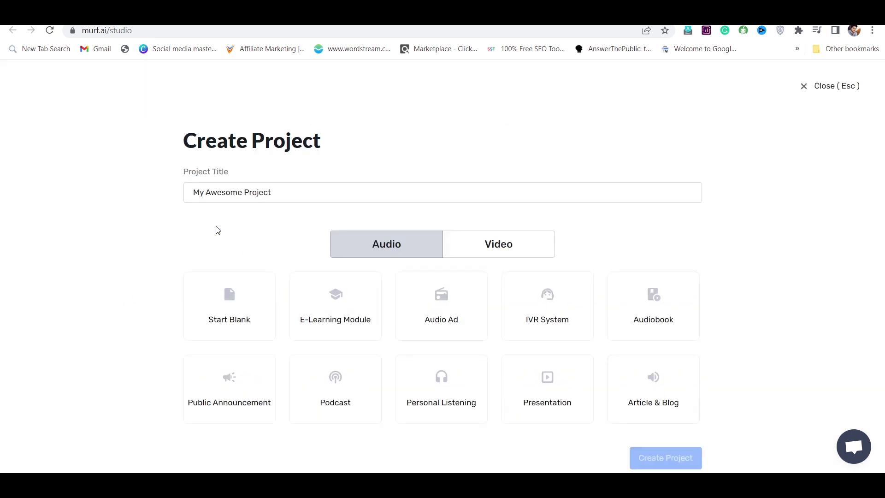
triple_click(265, 196)
text(lose belly fat.)
click(229, 313)
click(643, 456)
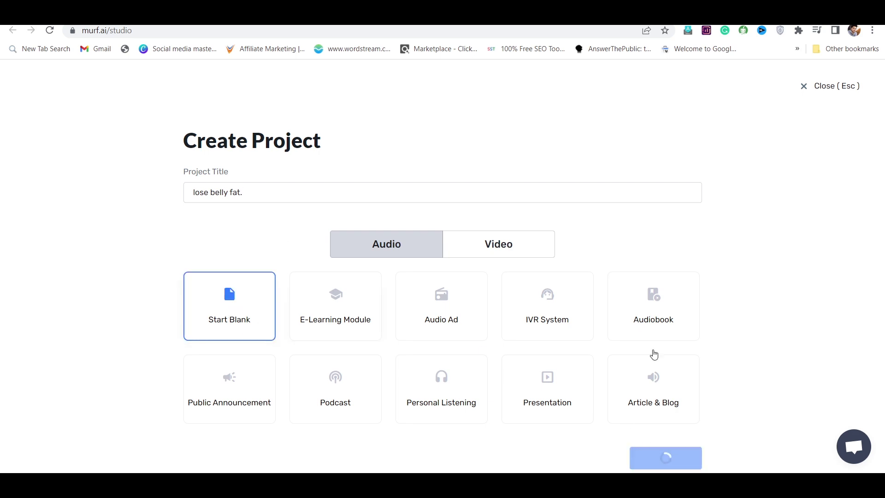
Copy the whole script from Google Docs and paste it into the project as sentence blocks
key(ctrl+Tab)
key(ctrl+a)
key(ctrl+c)
key(ctrl+Tab)
key(ctrl+v)
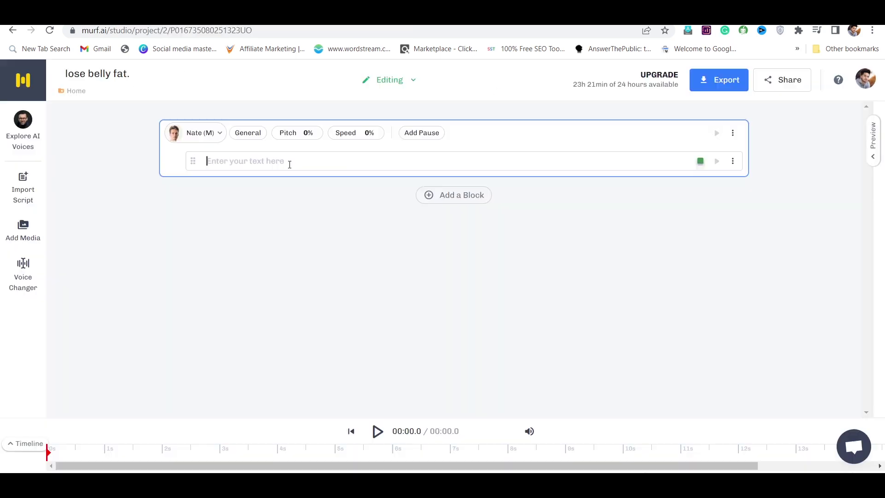
key(Return)
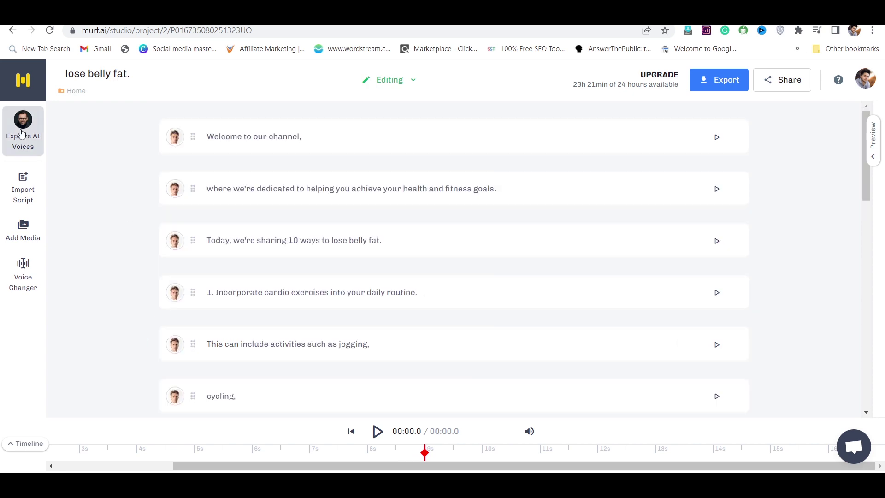
Sample the Terrell, Miles and Natalie AI voices and pick Natalie
click(20, 133)
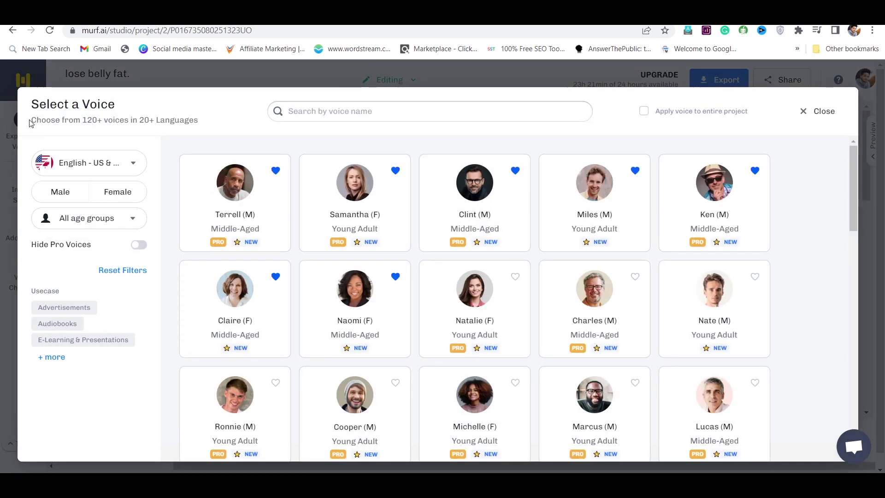
mouse_move(217, 226)
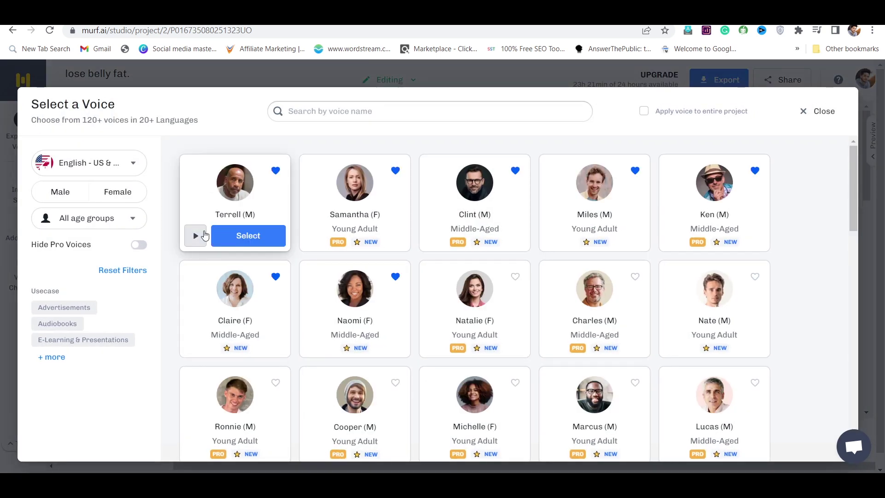
click(198, 237)
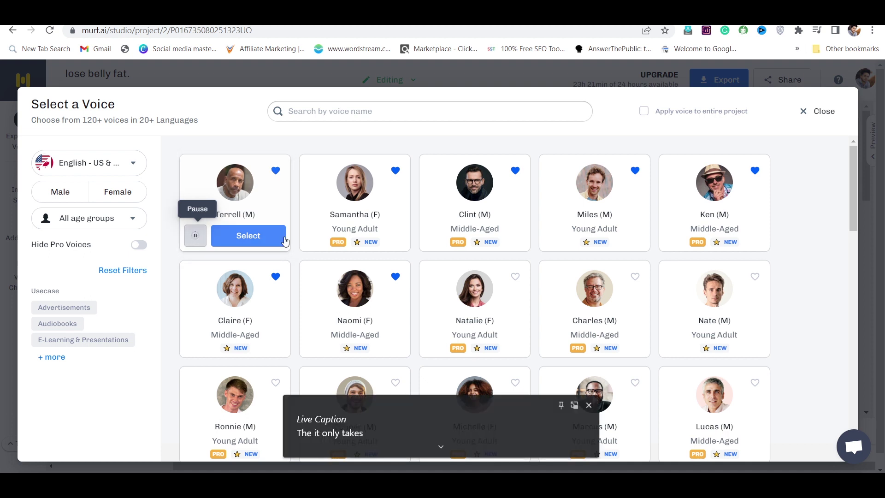
click(556, 236)
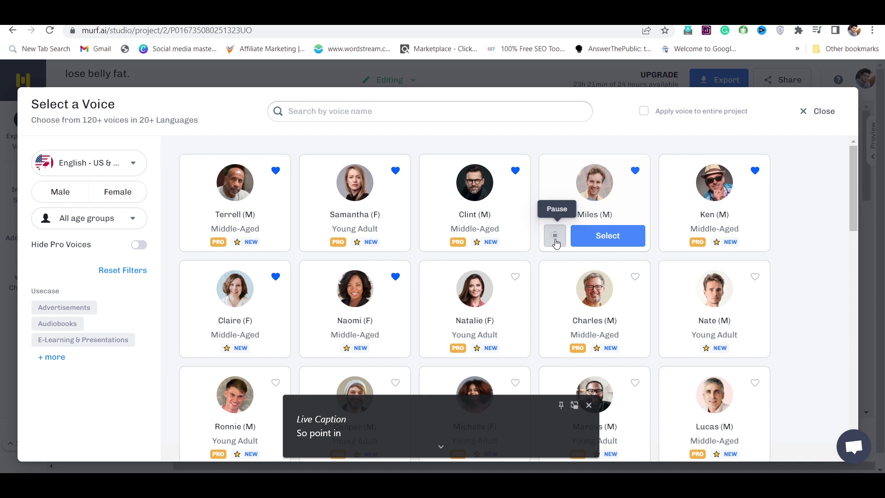
scroll(462, 277, down, 1)
click(436, 285)
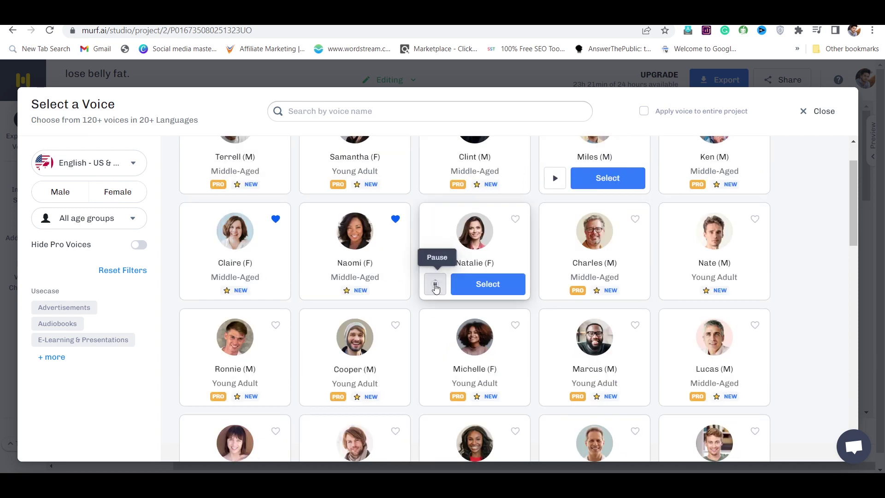
click(489, 284)
Sample Naomi, then apply Julie's voice to the entire project and play it back
click(311, 328)
scroll(314, 322, down, 1)
scroll(316, 306, up, 1)
click(589, 406)
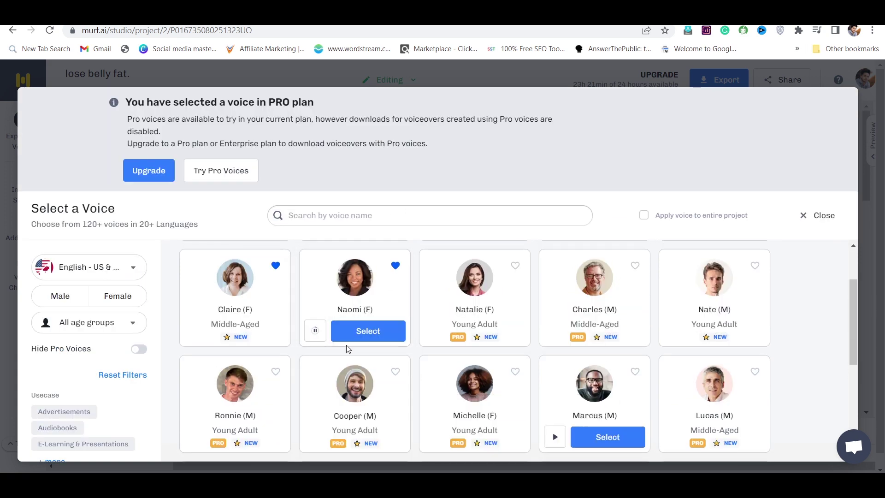
scroll(316, 334, down, 3)
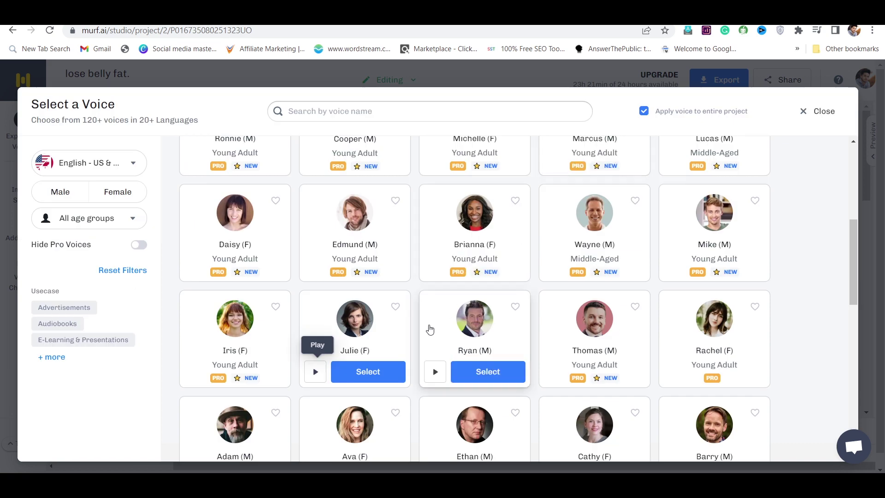
click(389, 372)
click(377, 431)
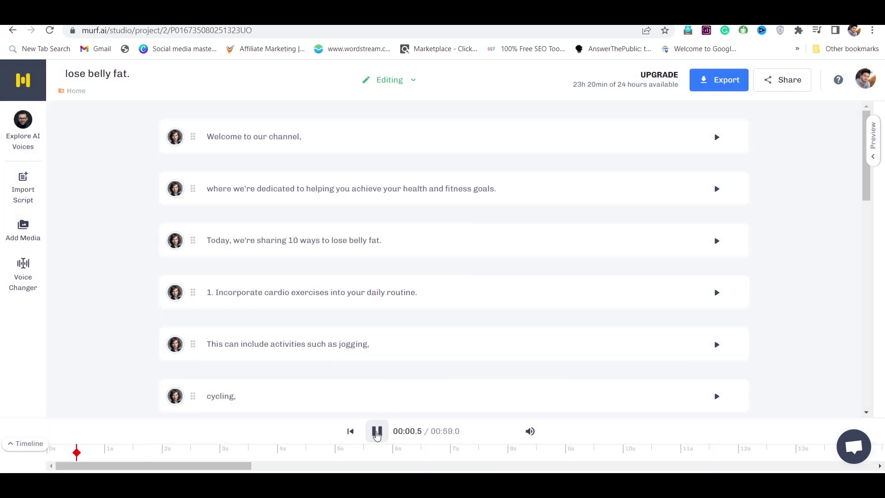
Stop playback, expand the Timeline, and open Stock Music from the music track
click(590, 406)
click(48, 453)
click(16, 446)
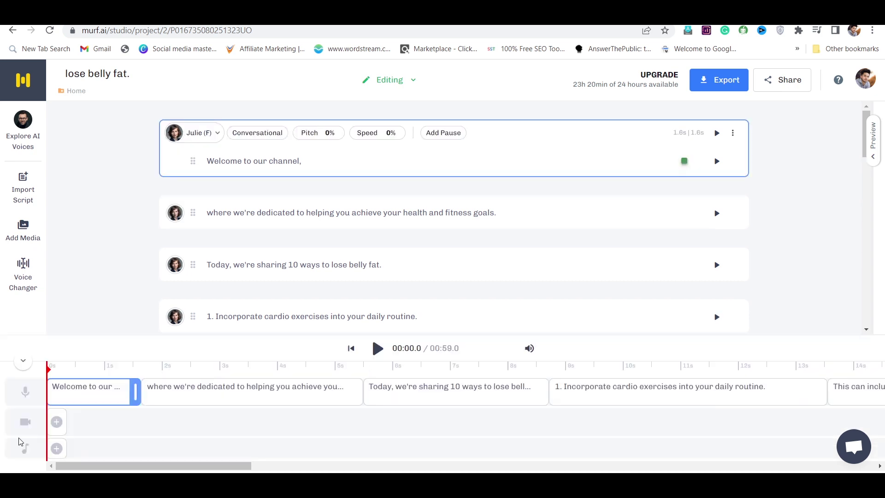
click(415, 161)
click(443, 133)
click(322, 162)
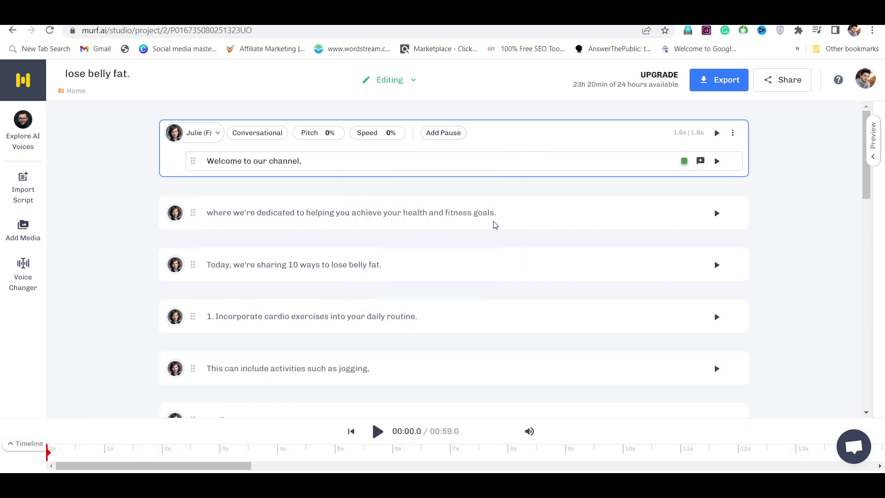
click(25, 444)
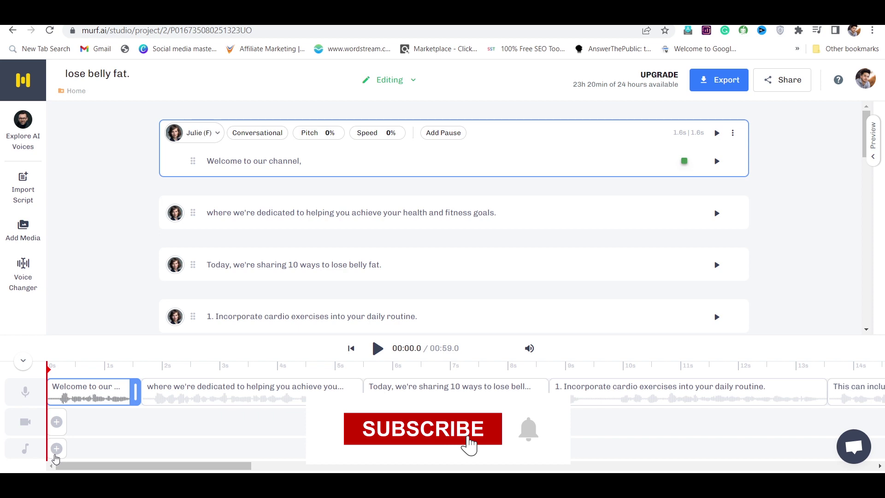
click(55, 456)
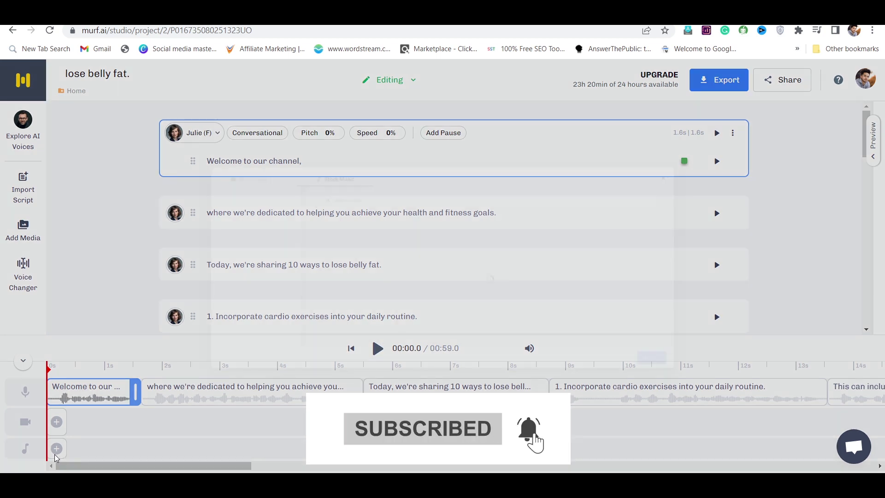
click(57, 451)
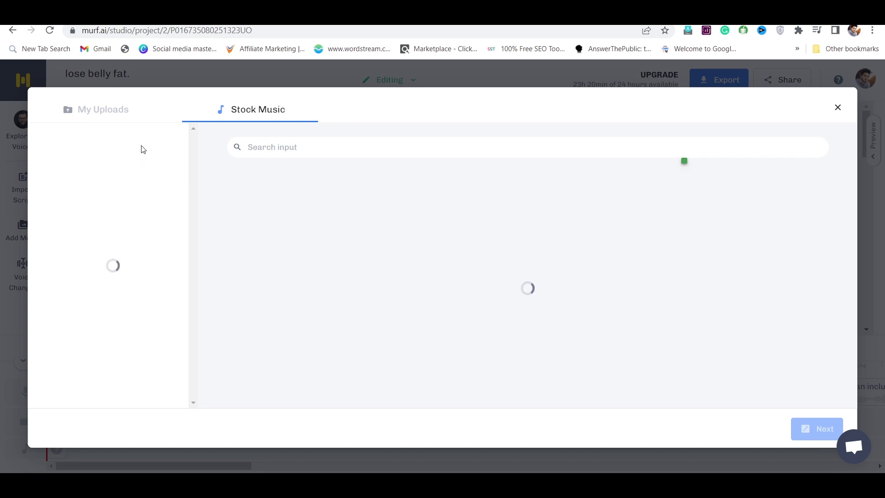
Add the Infracion track from My Uploads, with music volume minimum and voice maximum
click(141, 118)
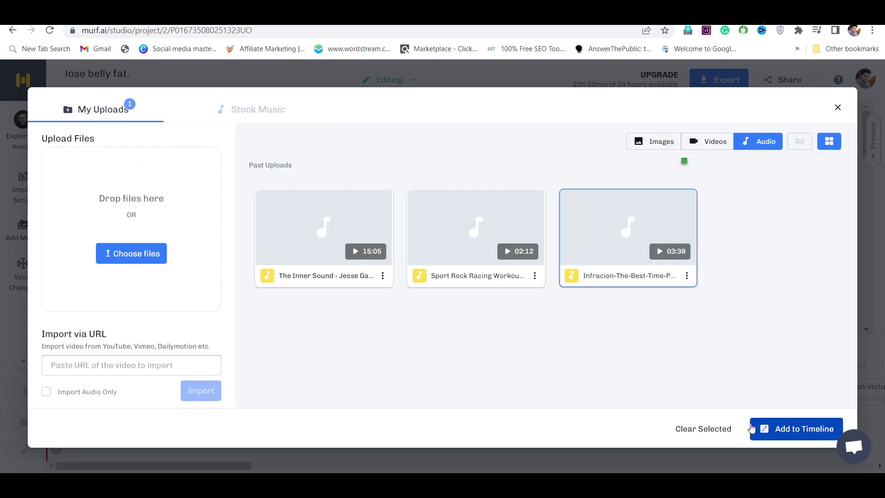
click(775, 436)
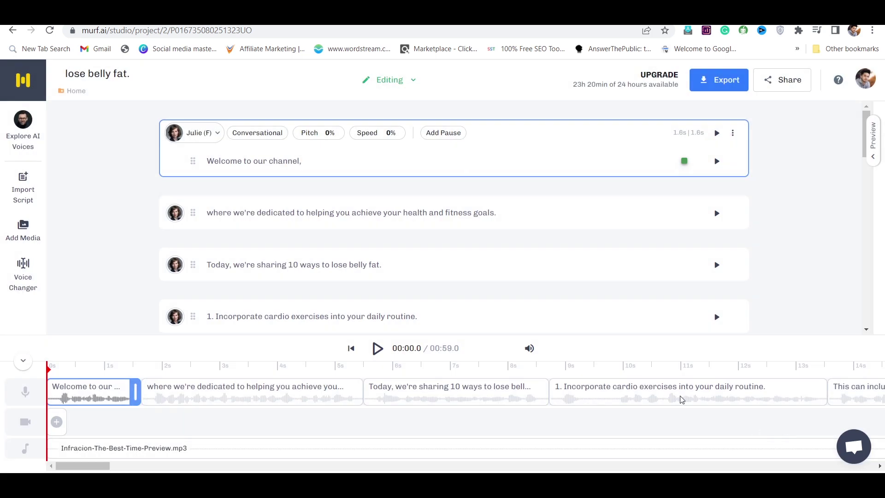
click(530, 349)
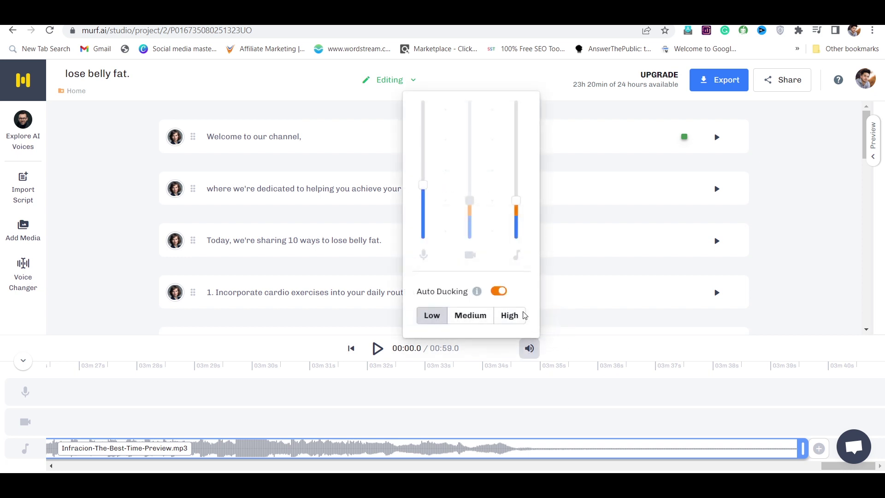
drag(518, 200, 517, 232)
drag(424, 185, 419, 93)
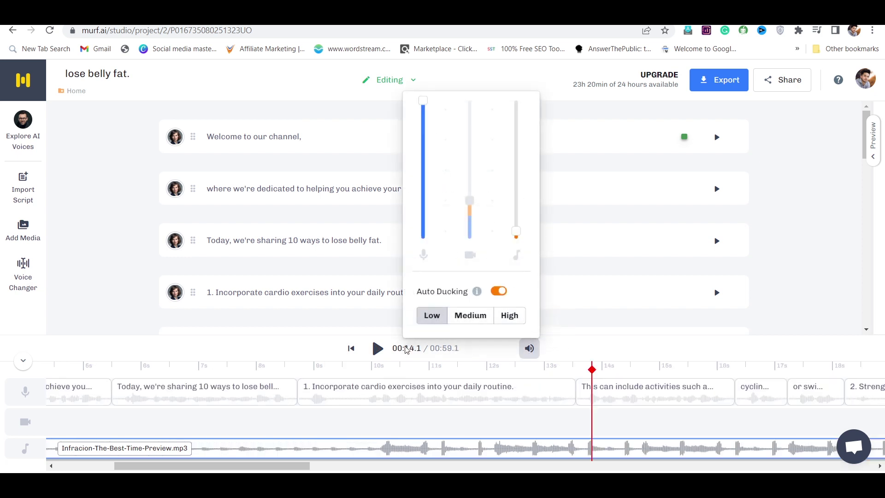
drag(517, 200, 527, 249)
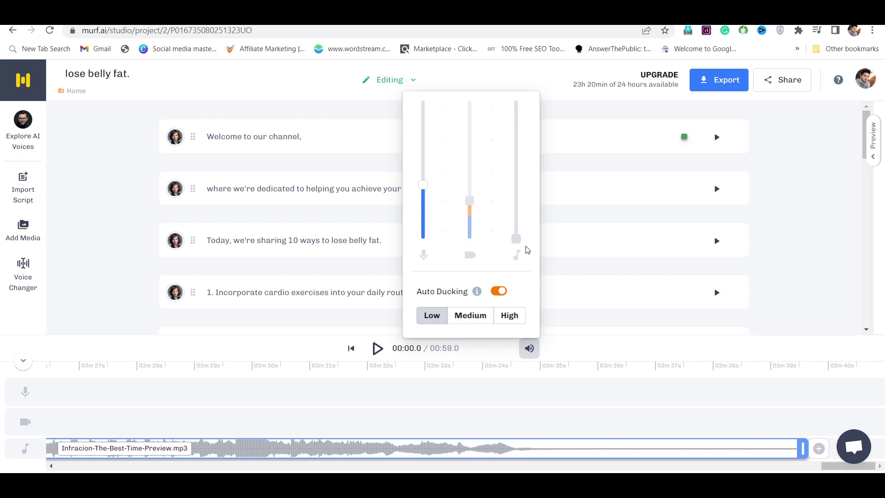
click(323, 137)
Play back the voice with music, then export Voice + Music as an MP3 download
click(377, 348)
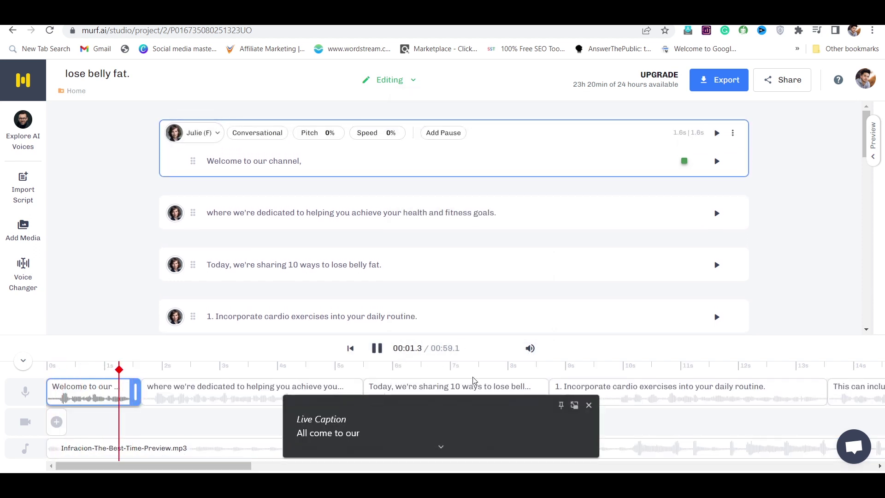
click(378, 352)
click(718, 82)
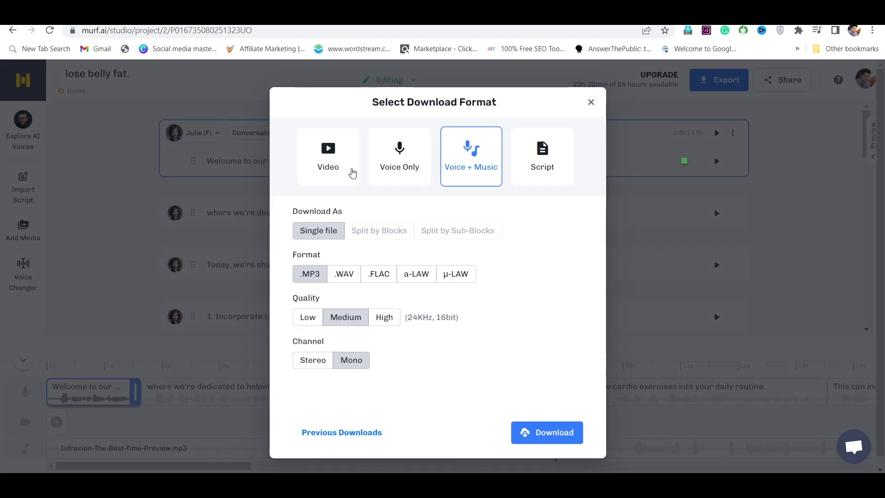
click(547, 432)
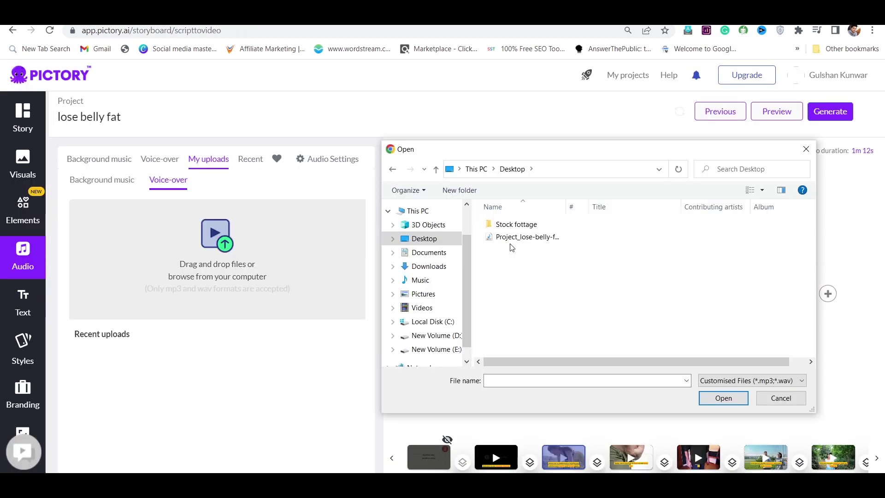
Upload Project_lose-belly-fat.mp3 as the voice-over and auto-sync it to the entire video
click(511, 238)
click(711, 399)
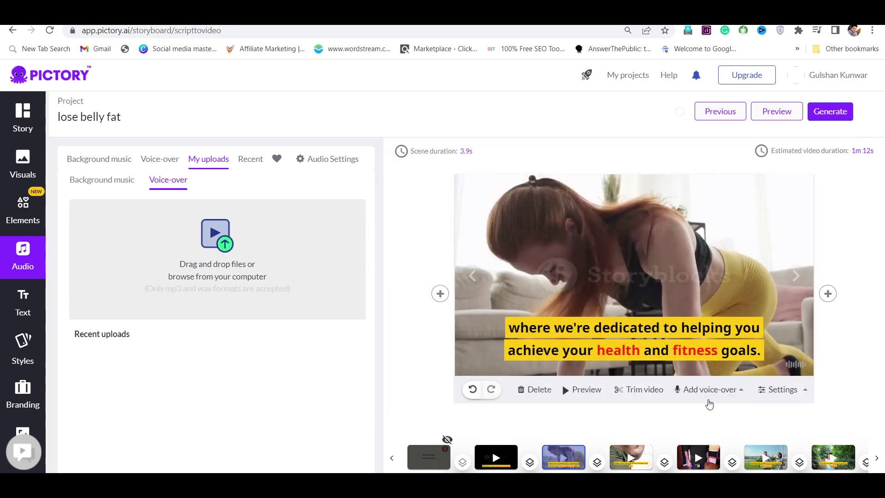
click(241, 359)
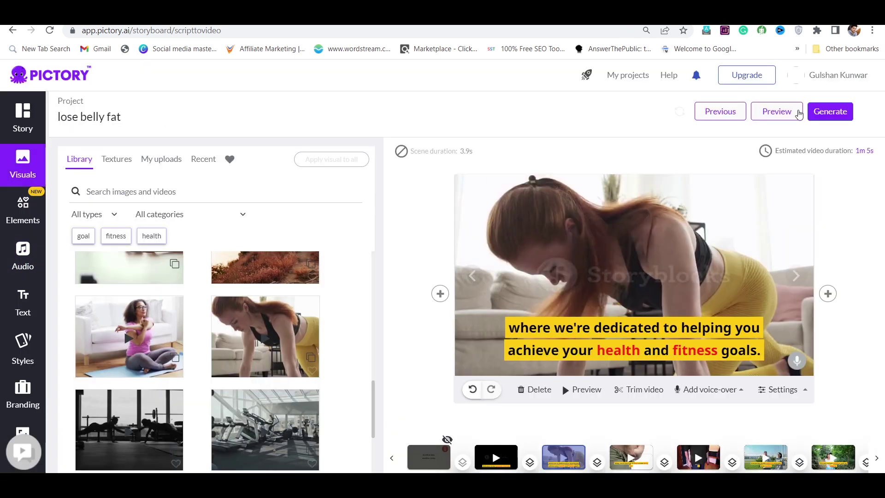
Preview the whole video with the Murf voice-over, then close the preview
click(777, 111)
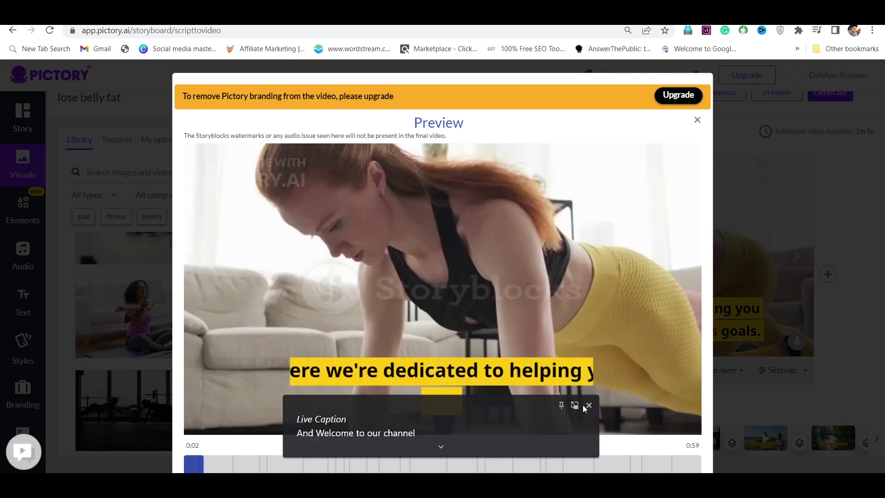
click(589, 406)
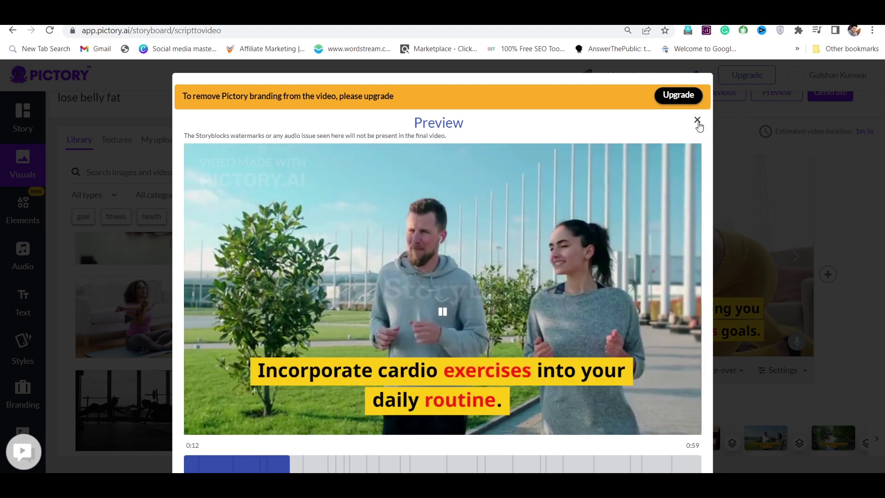
click(761, 184)
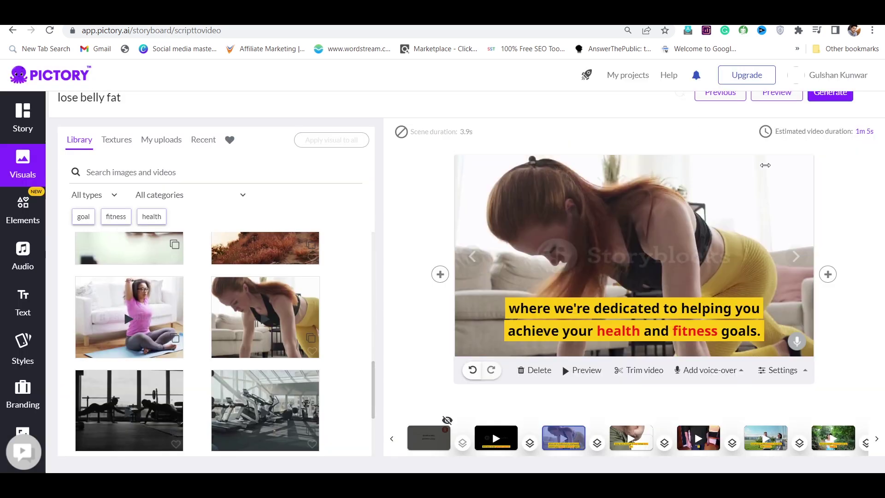
scroll(788, 271, up, 1)
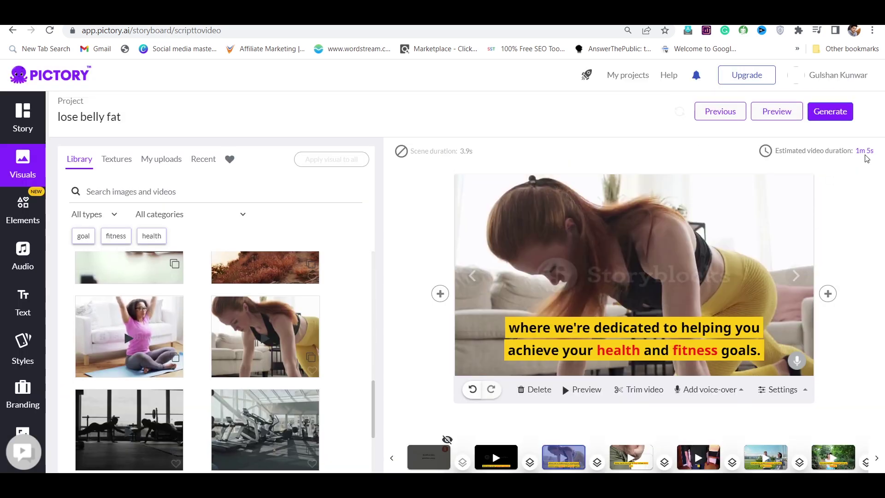
Generate the final video and view ClickBank's 'lose belly fat' marketplace results
click(816, 119)
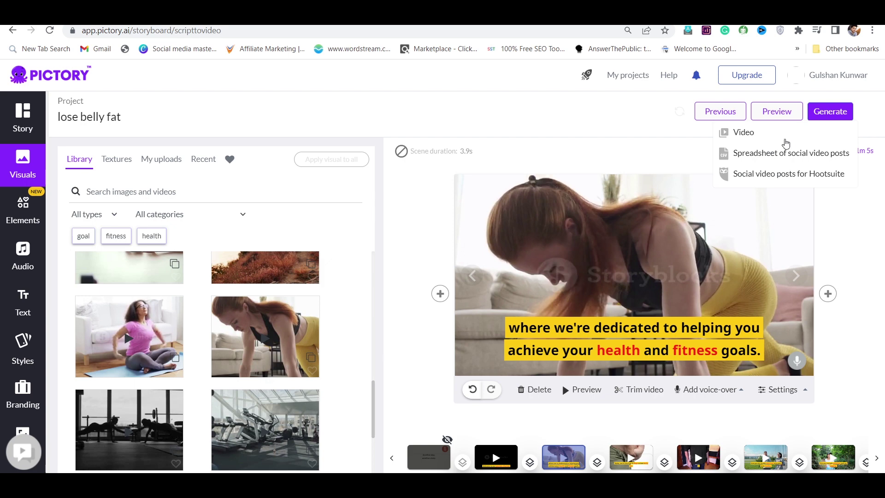
click(746, 133)
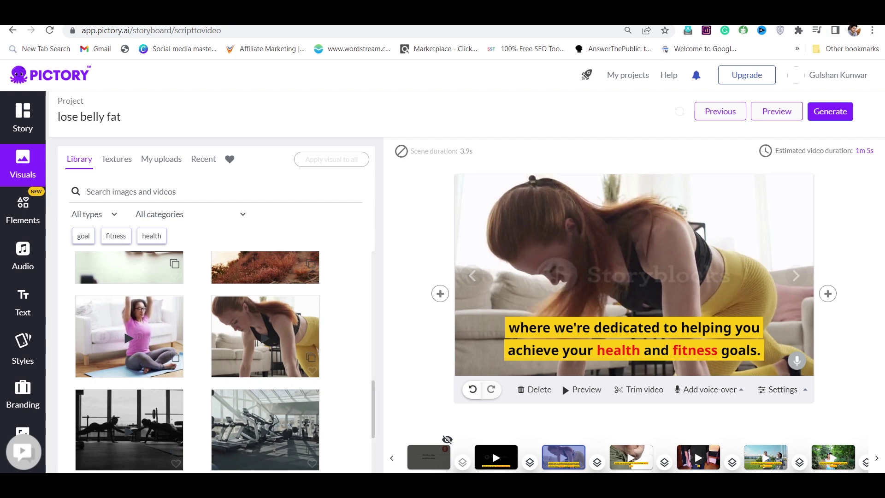
click(414, 21)
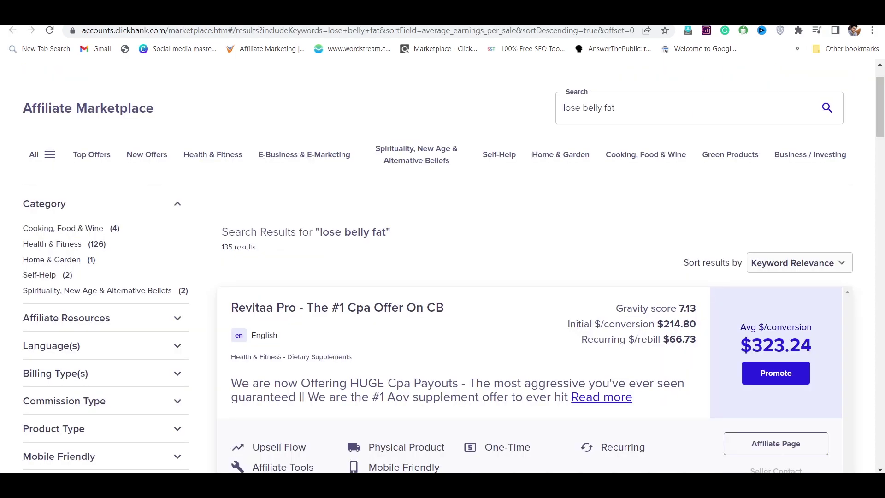
Scroll to the Exipure card and highlight its $149.42 average payout and 501.99 gravity
scroll(761, 230, down, 5)
scroll(763, 208, down, 5)
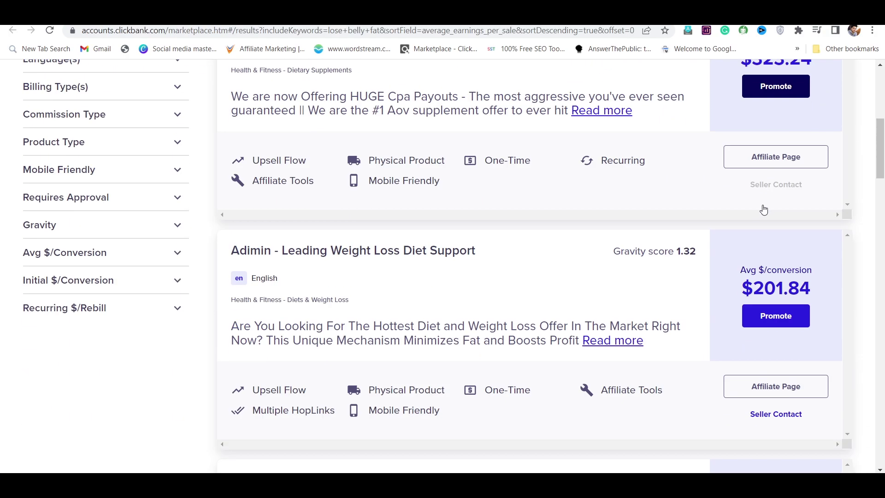
scroll(763, 221, down, 14)
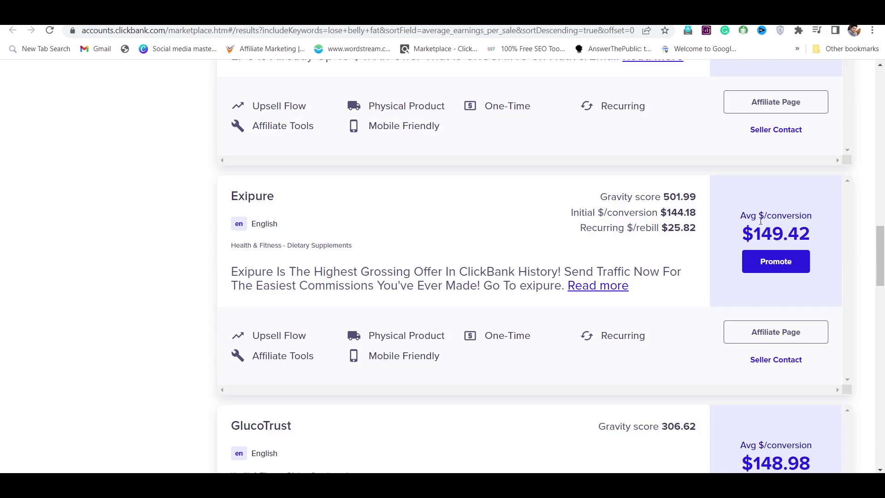
drag(738, 228, 799, 227)
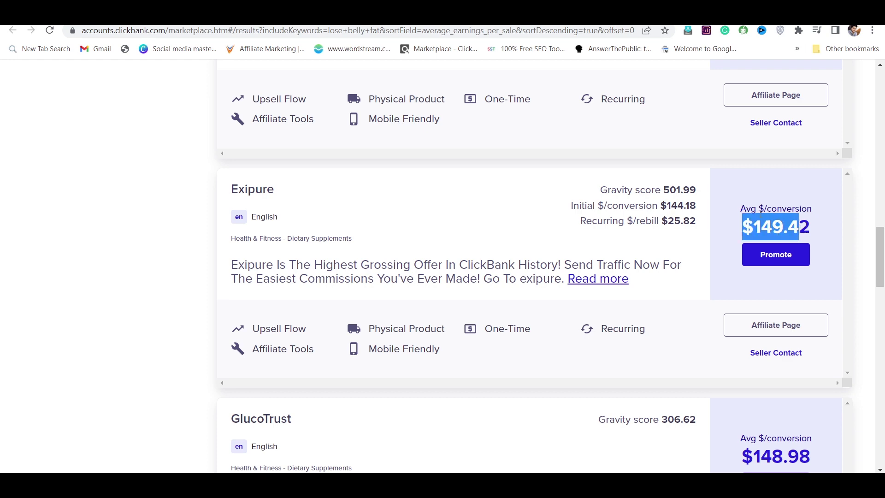
click(658, 187)
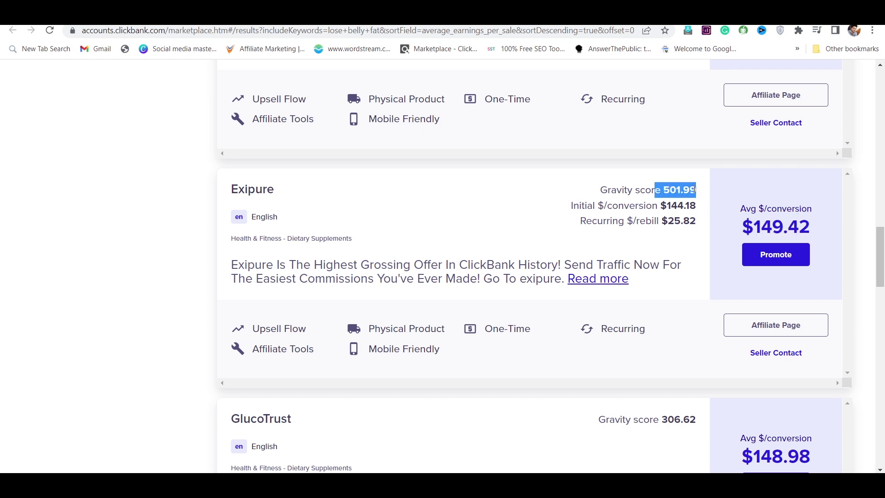
scroll(703, 242, down, 6)
scroll(728, 281, up, 6)
scroll(728, 281, down, 4)
scroll(728, 281, up, 6)
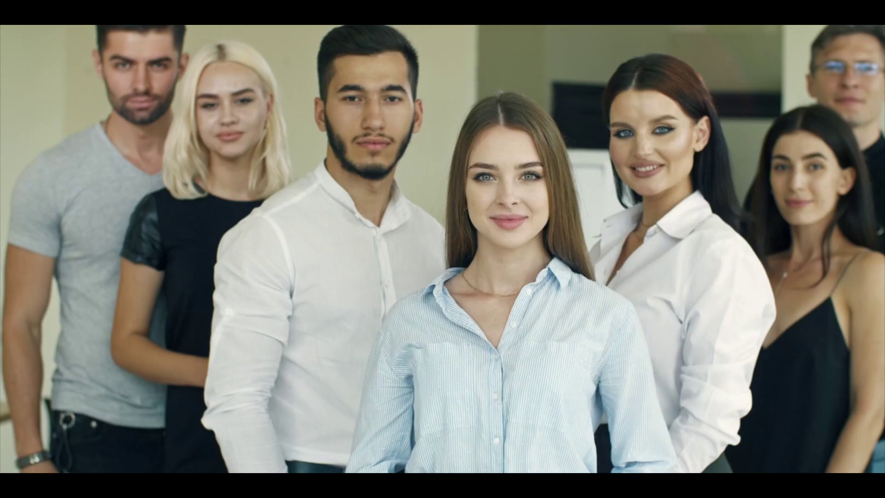